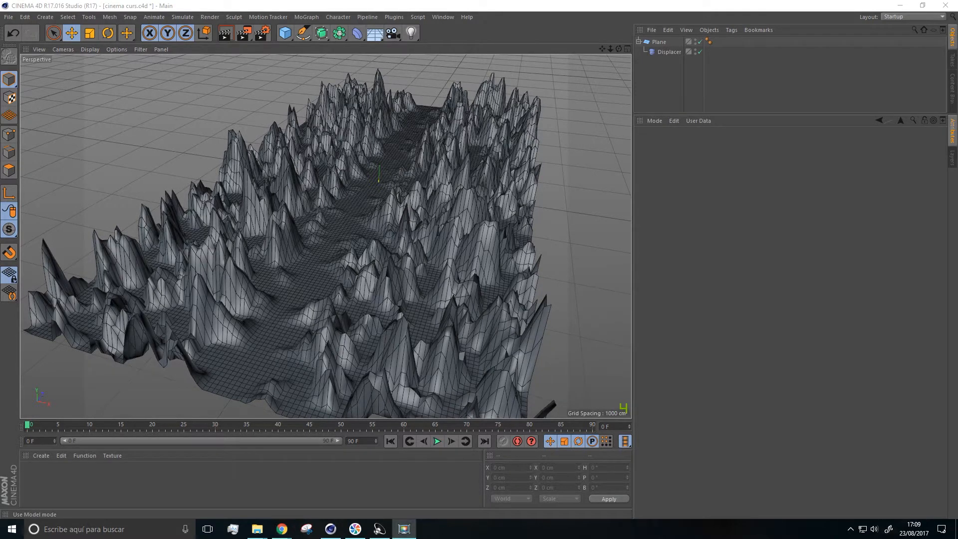
Step: Add a camera object to the scene and compare its view with the editor view from outside
click(392, 33)
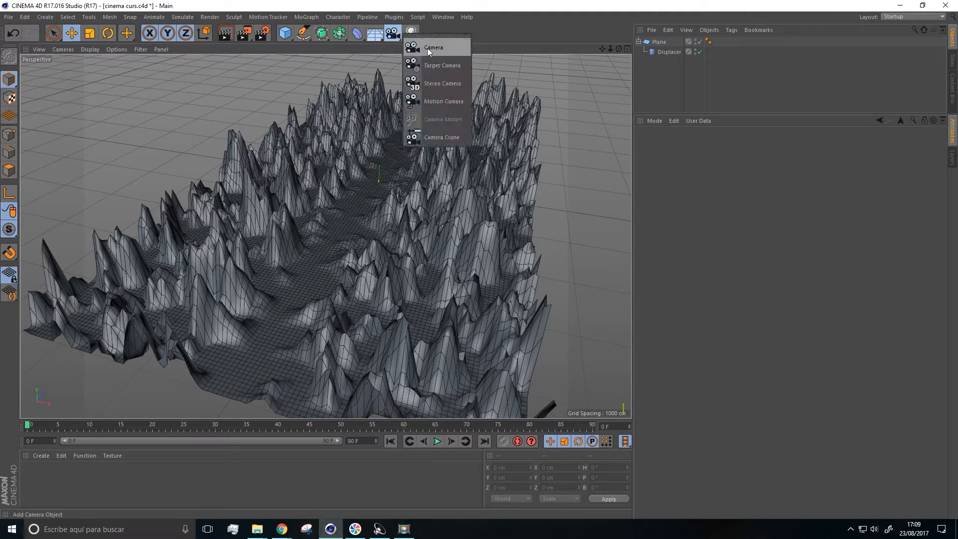
click(428, 50)
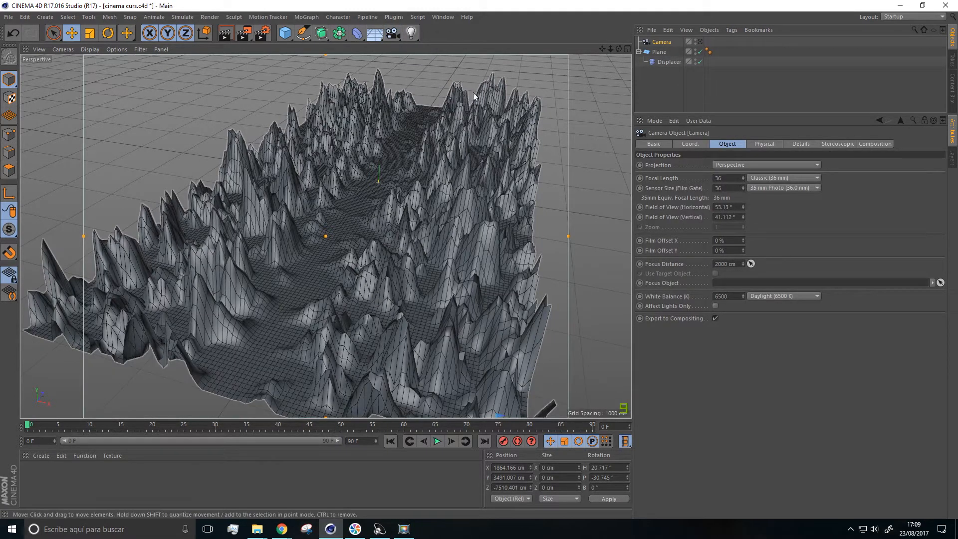
click(701, 42)
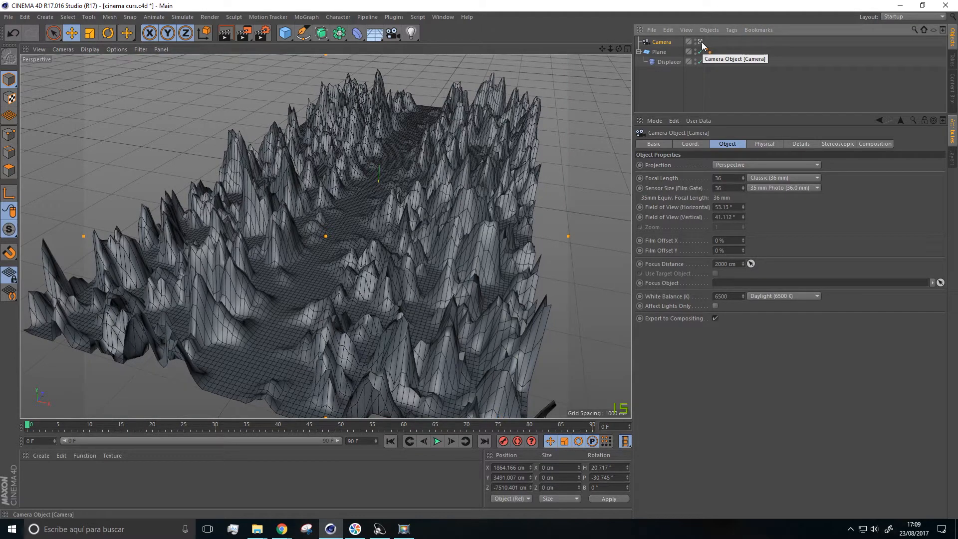
click(701, 44)
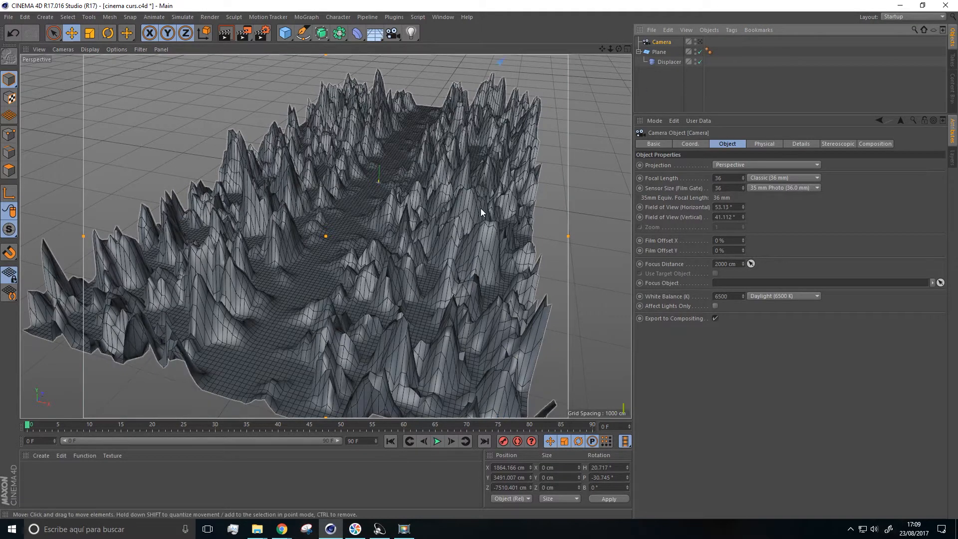
scroll(482, 211, down, 5)
alt+drag(494, 250, 402, 250)
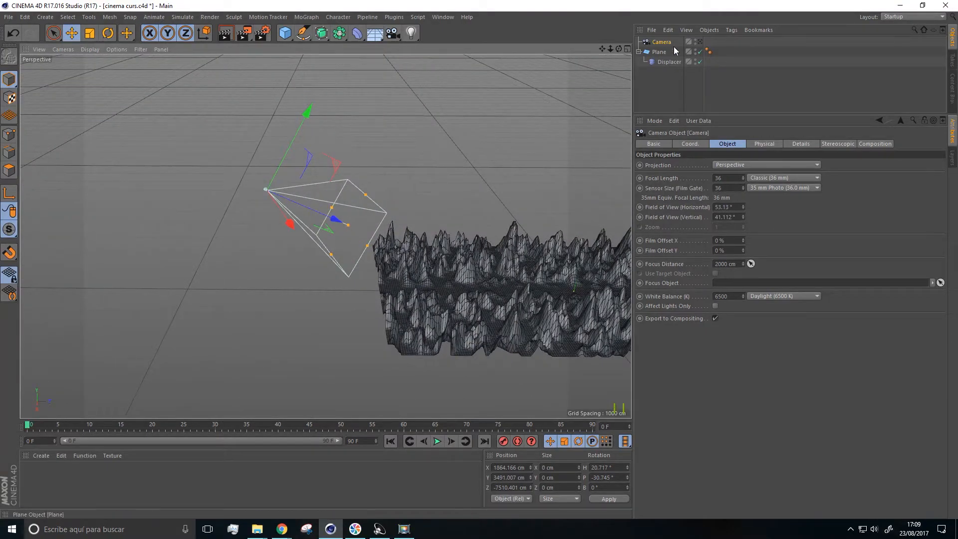
click(699, 42)
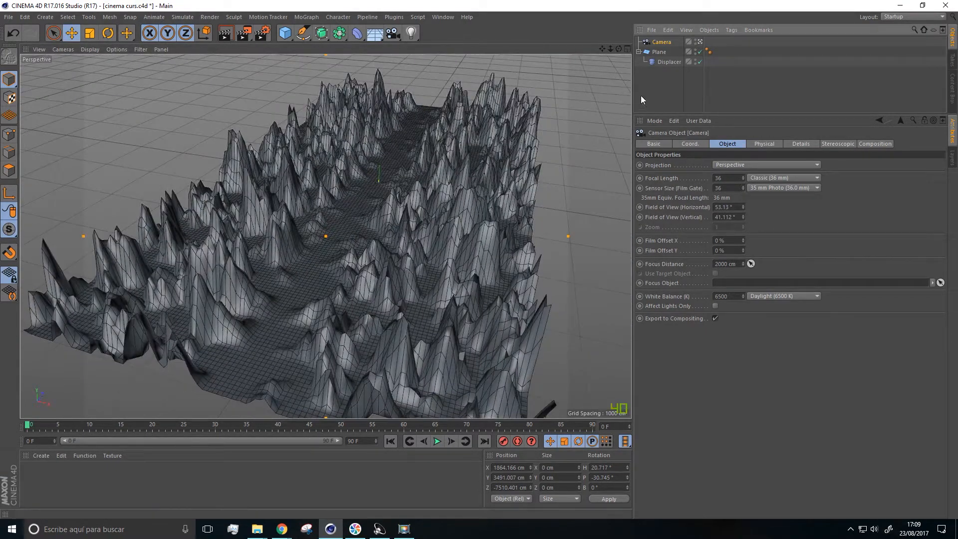
click(700, 43)
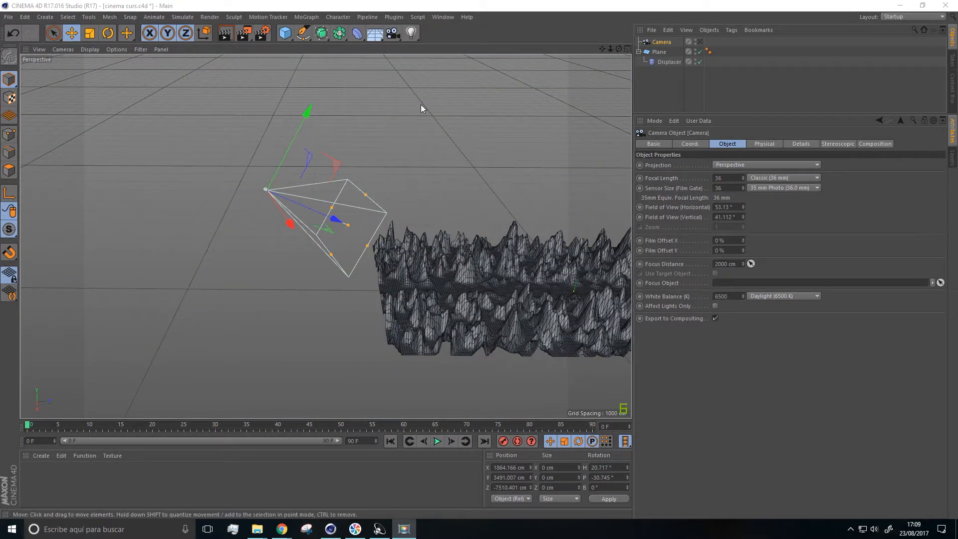
Step: Add a null object and nest the camera inside it as its child
click(285, 33)
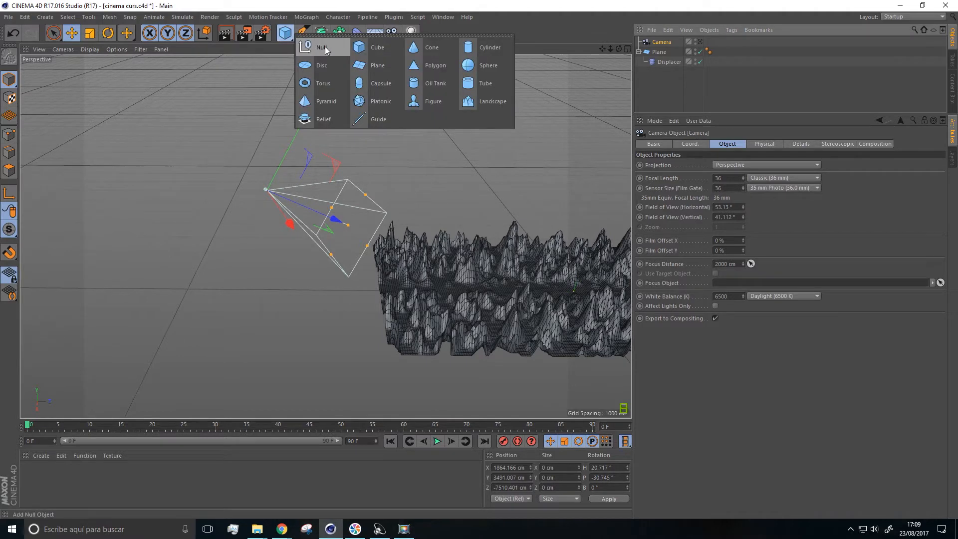
click(322, 47)
drag(660, 55, 661, 43)
Step: Rename the null object CAMERA
double_click(658, 42)
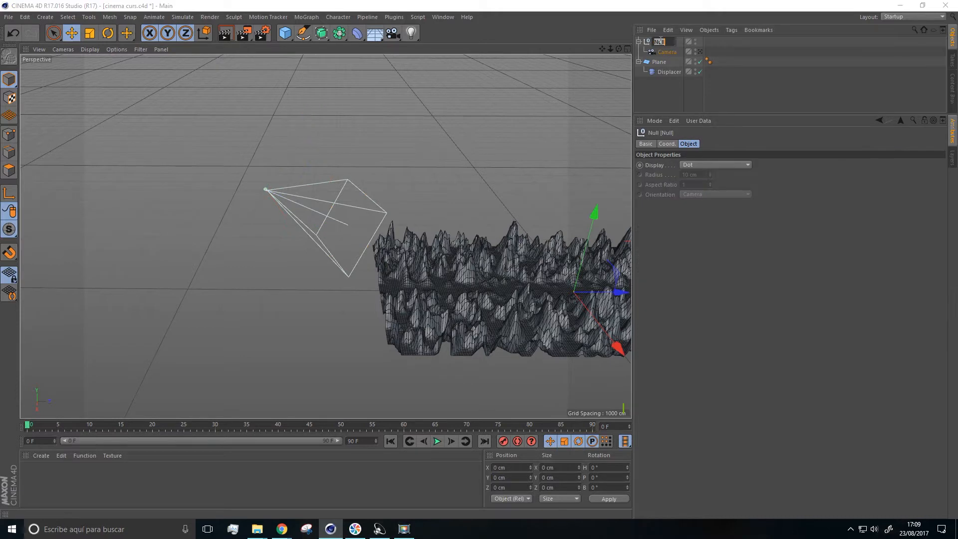
text(C)
text(am)
text(ERA)
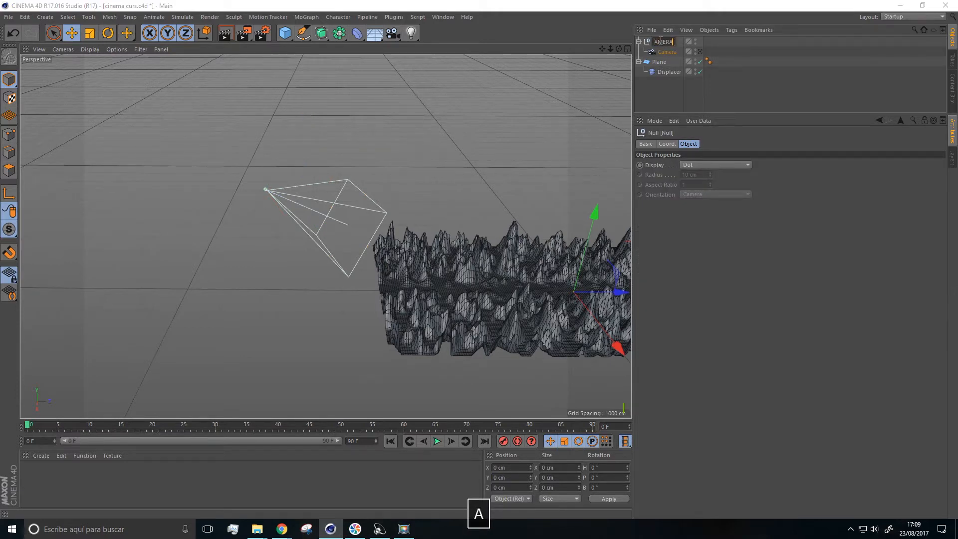
key(Return)
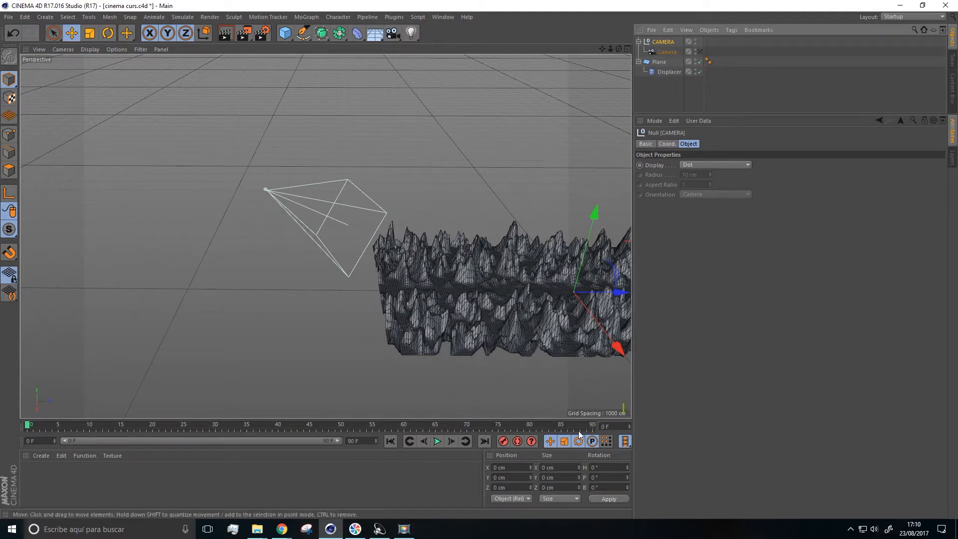
Step: Try to reset the nested camera's heading and pitch rotation to 0°
click(663, 52)
click(604, 466)
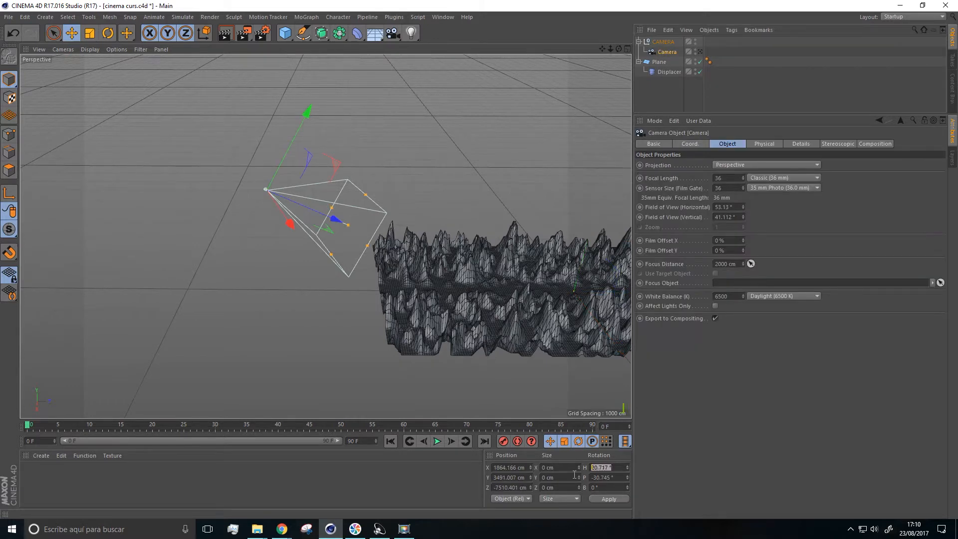
text(0)
key(Tab)
text(0)
click(684, 472)
click(699, 109)
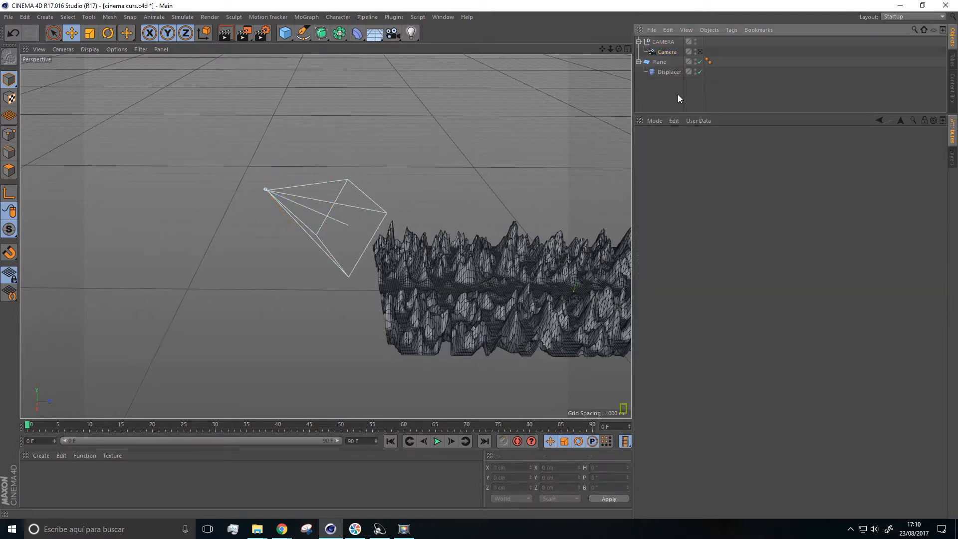
Step: Try to reset the nested camera's X, Y and Z position to 0 cm
click(667, 52)
click(524, 467)
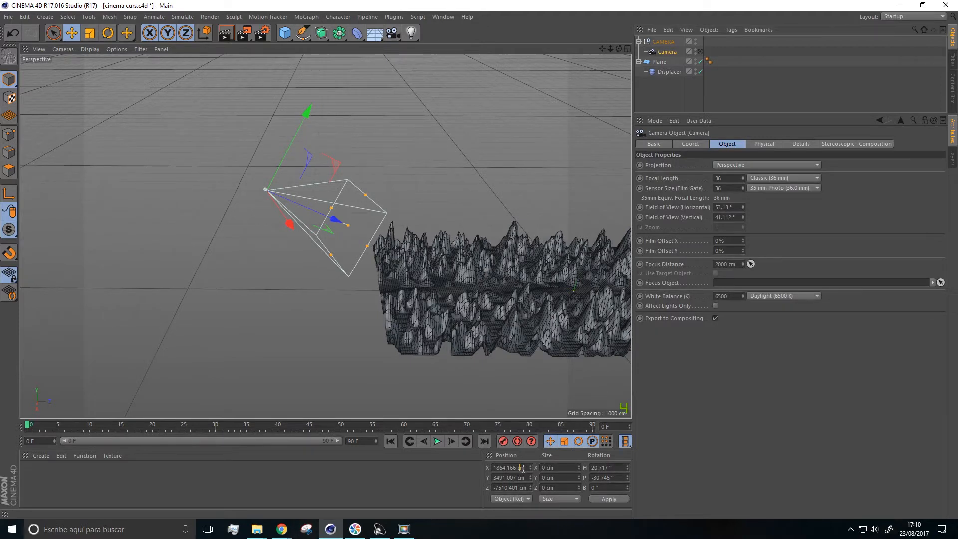
text(0)
click(514, 477)
text(0)
click(514, 483)
text(0)
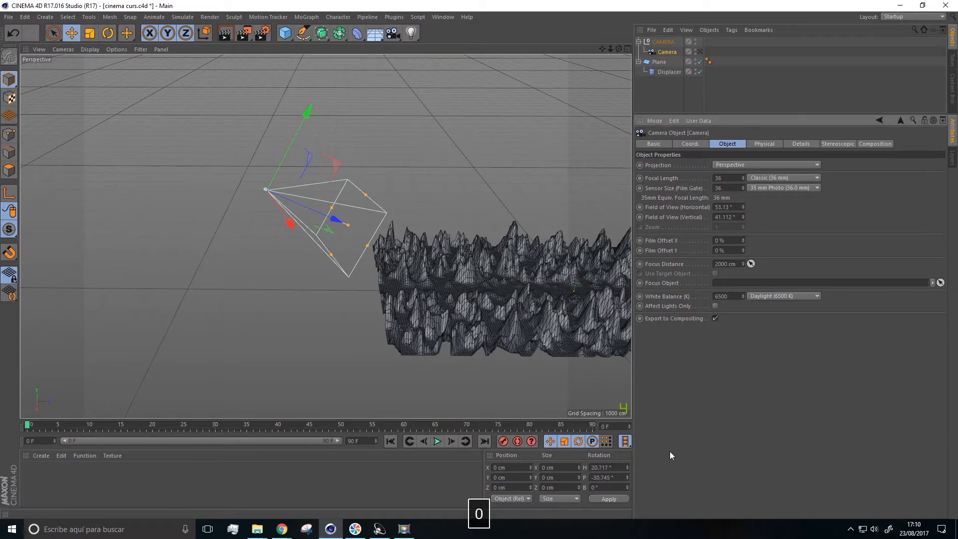
click(671, 81)
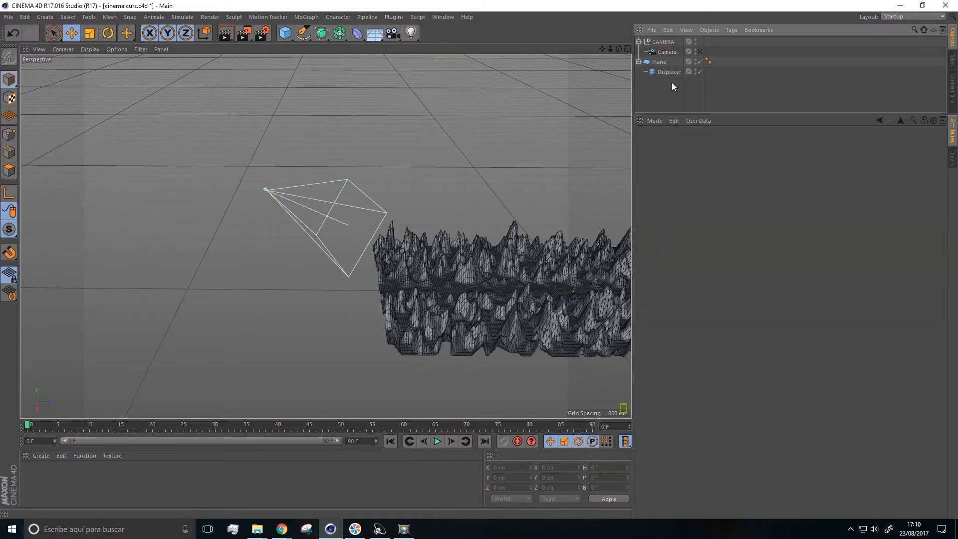
Step: Enter 0° for both the heading and the pitch rotation of the nested camera
click(661, 51)
alt+drag(233, 257, 34, 188)
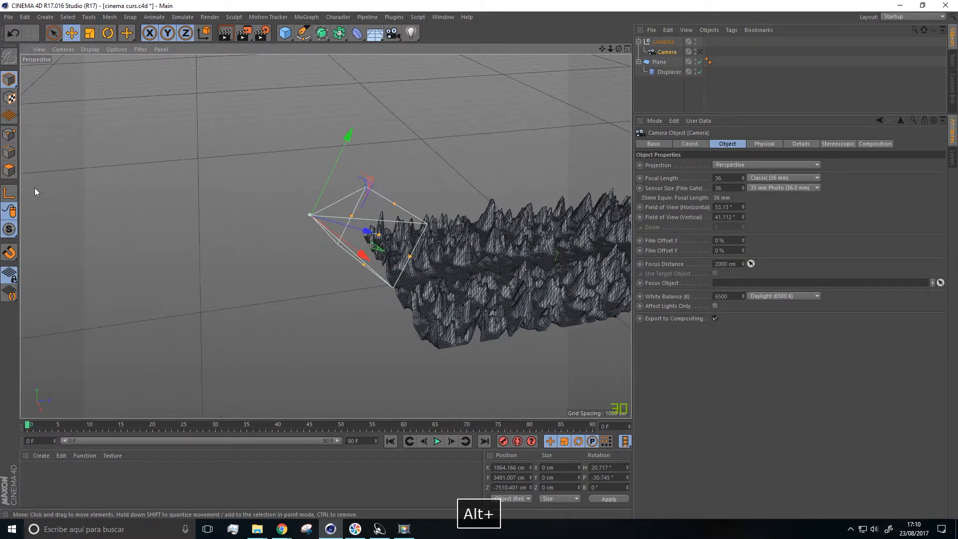
key(alt+Tab)
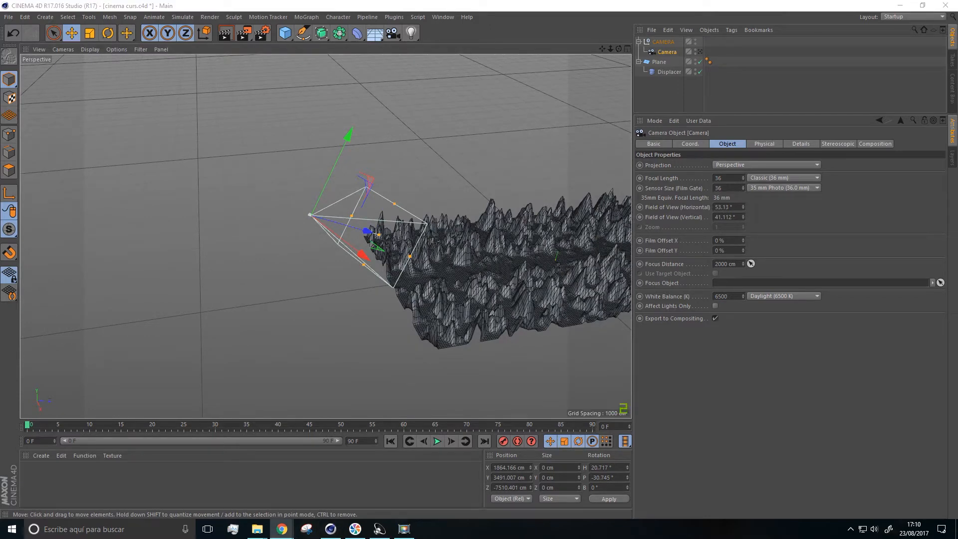
key(alt+Tab)
alt+drag(254, 323, 573, 395)
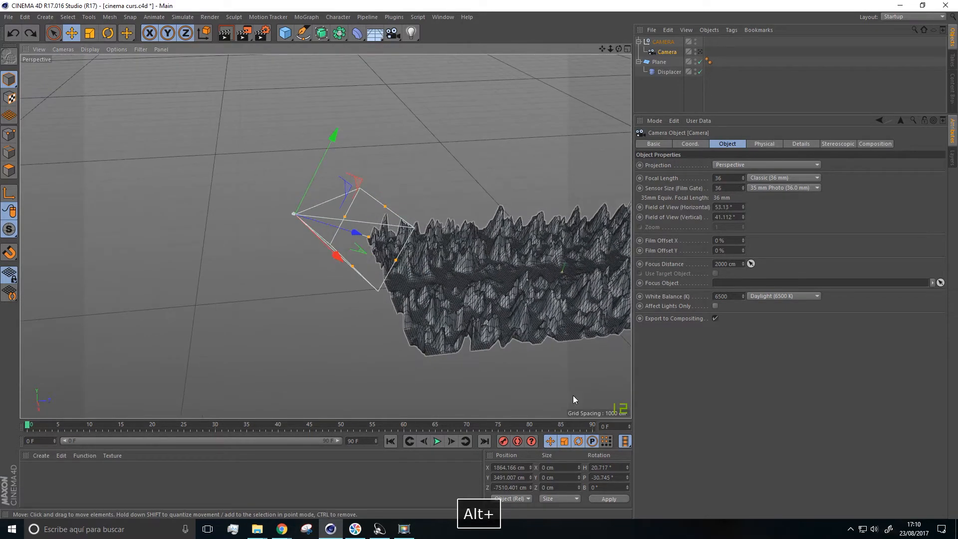
click(591, 467)
text(0)
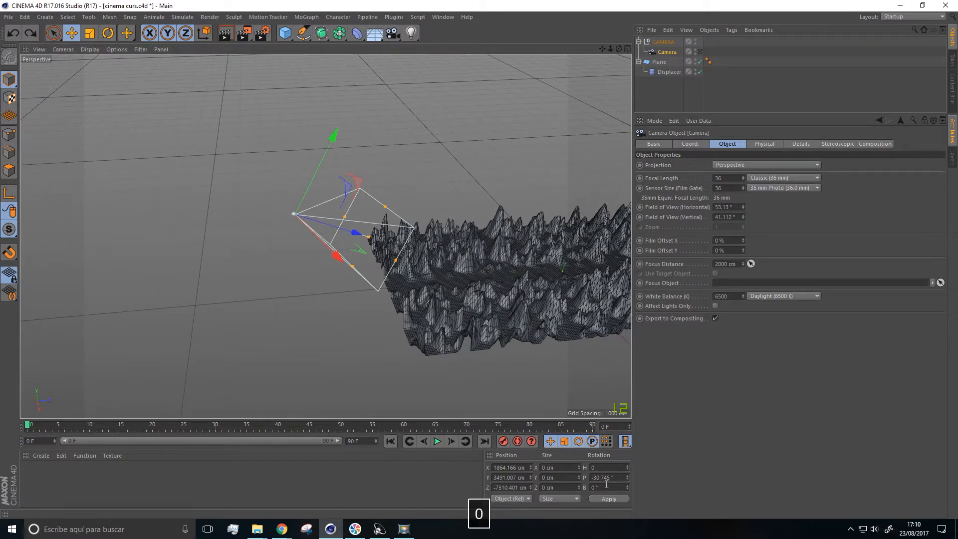
click(614, 477)
text(0)
Step: Enter 0 cm for the camera's Z, Y and X position and apply the coordinates
click(529, 488)
text(0)
click(521, 477)
text(0)
click(514, 468)
text(0)
click(603, 497)
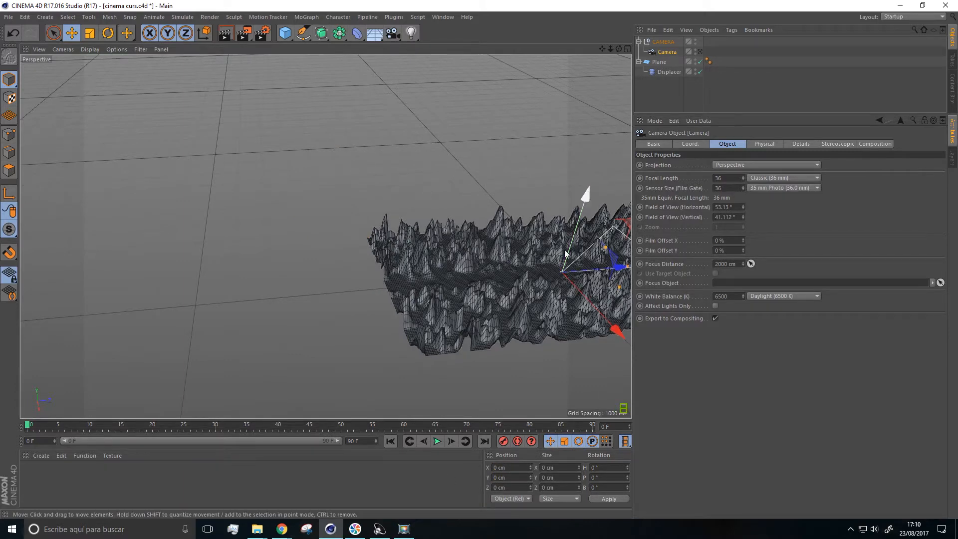
Step: Move the terrain plane along Z to about 5000 cm, so its near edge lies at the camera
alt+drag(546, 271, 508, 346)
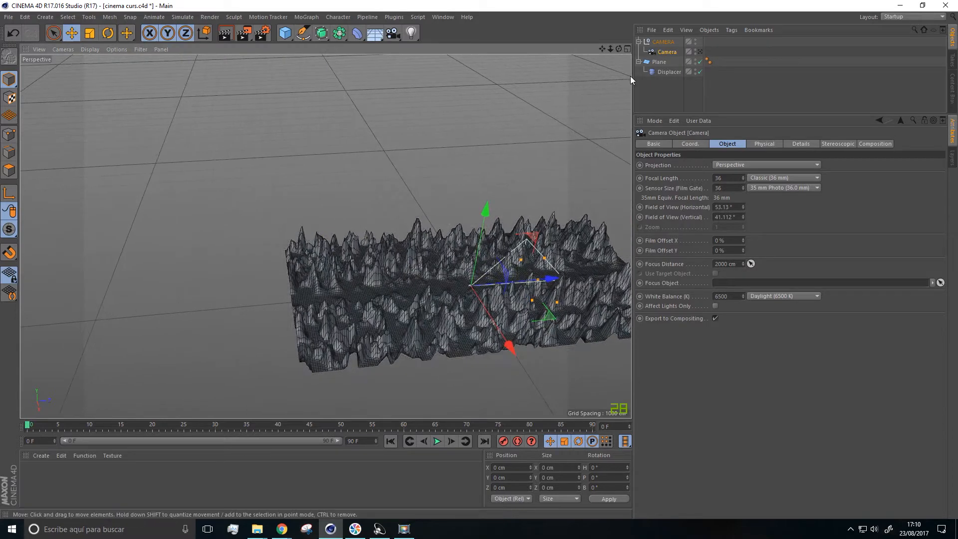
click(659, 62)
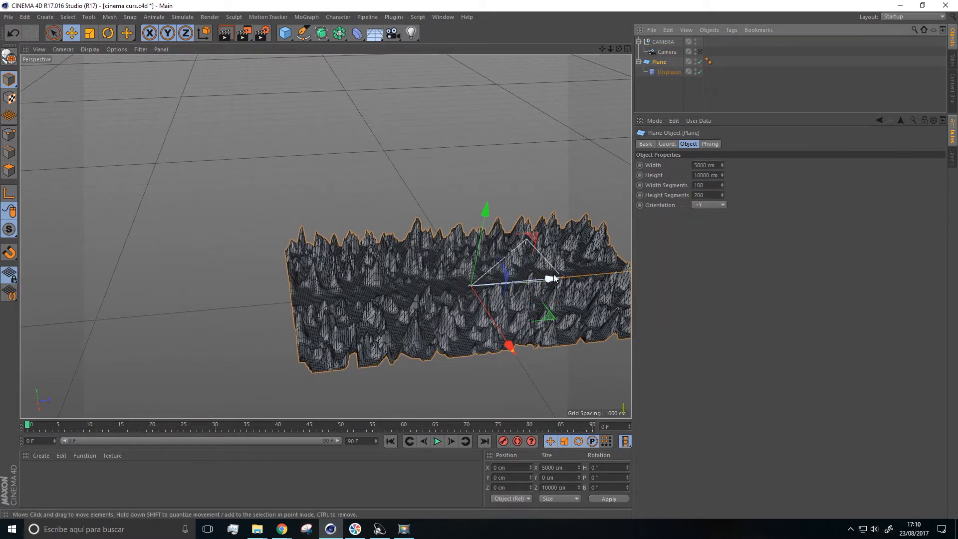
drag(550, 280, 678, 276)
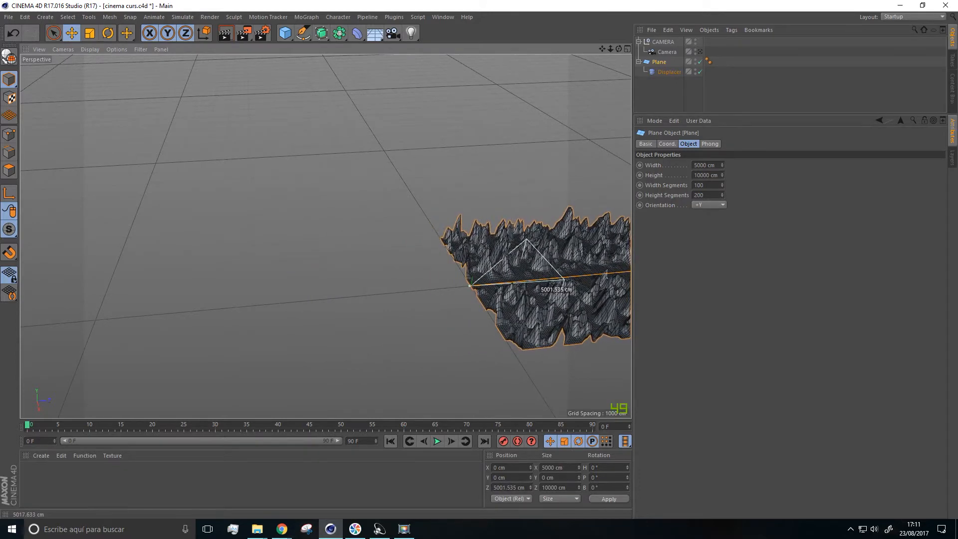
Step: Add a helix spline to the scene
alt+drag(502, 289, 358, 281)
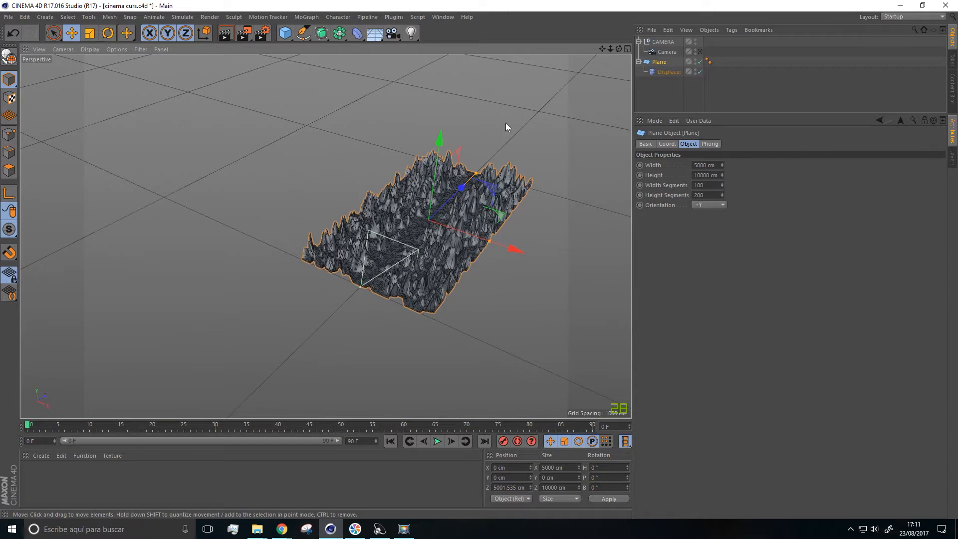
alt+drag(402, 321, 475, 259)
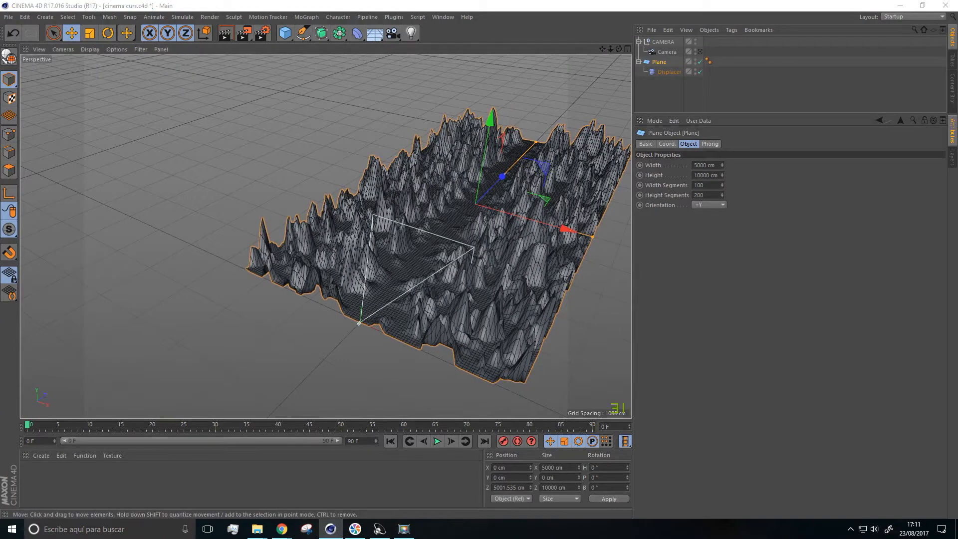
alt+middle_drag(414, 218, 345, 232)
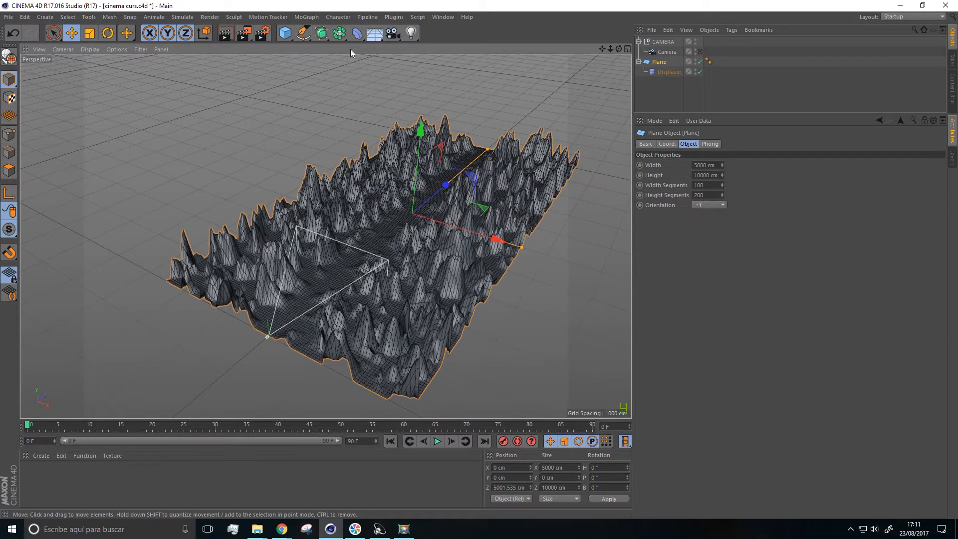
click(307, 36)
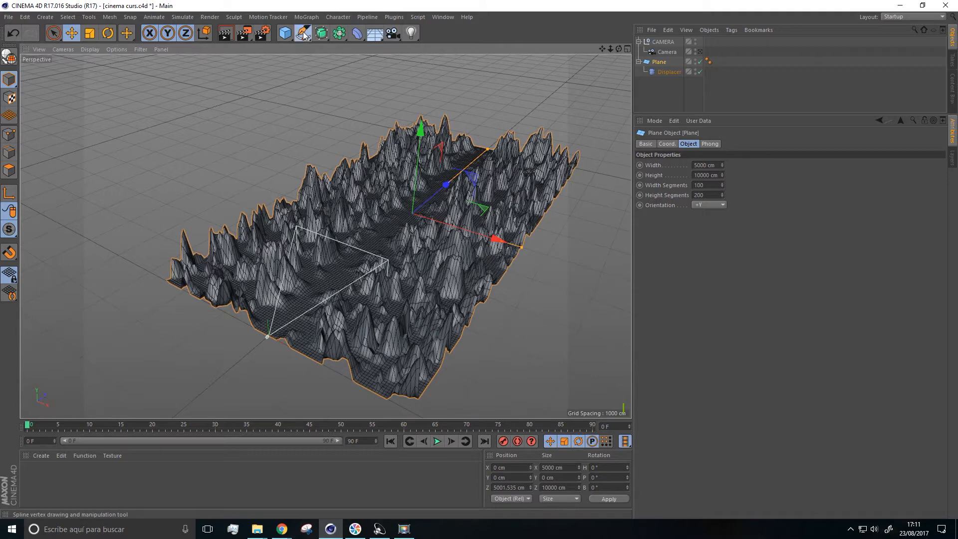
click(391, 84)
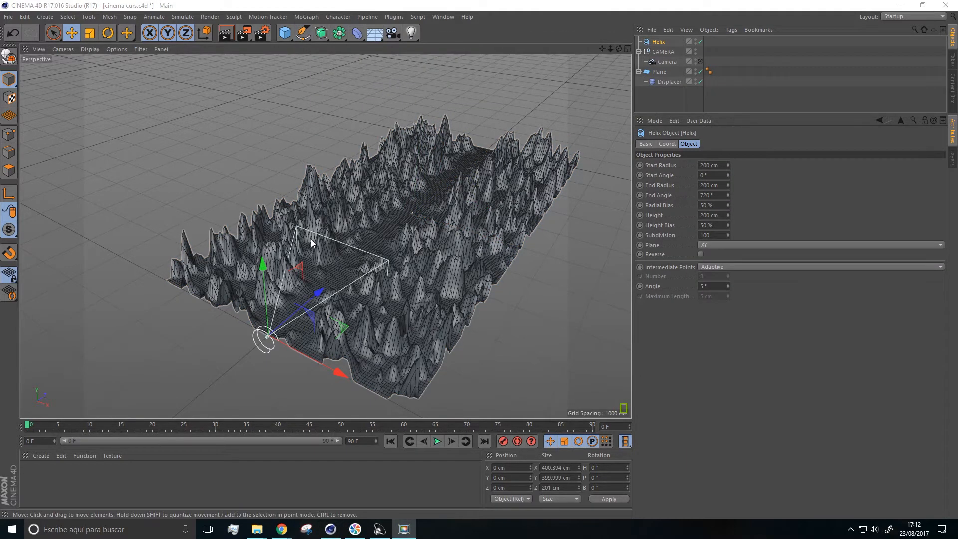
Step: Rotate the helix to a pitch of -180° and raise it to about 116 cm in Y
alt+drag(310, 239, 330, 270)
alt+middle_drag(331, 266, 417, 191)
scroll(383, 228, up, 5)
alt+drag(382, 229, 289, 234)
click(108, 33)
drag(359, 180, 390, 327)
key(Caps_Lock)
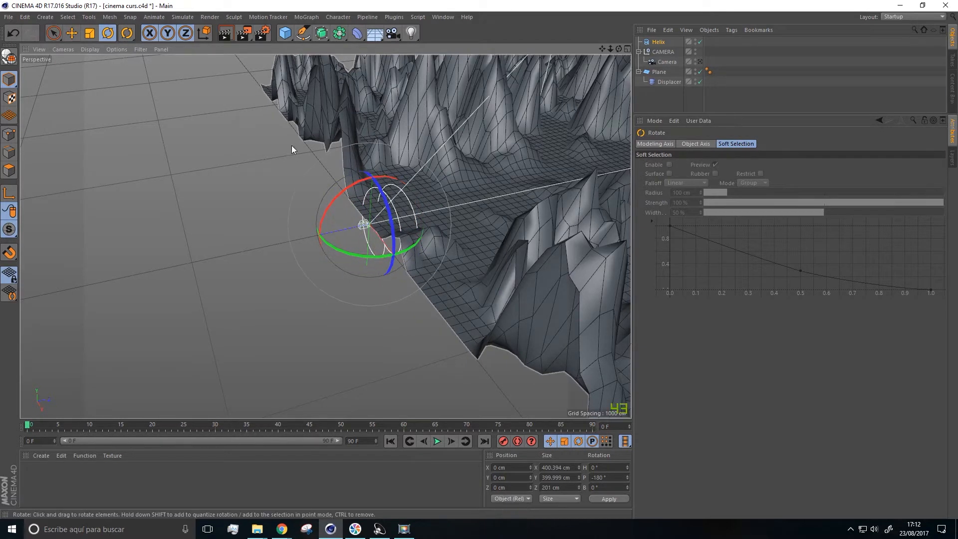
click(71, 33)
mouse_move(366, 289)
mouse_down()
mouse_move(371, 253)
mouse_move(377, 278)
mouse_up()
Step: Set the helix's start radius and end radius to 0 cm
click(659, 44)
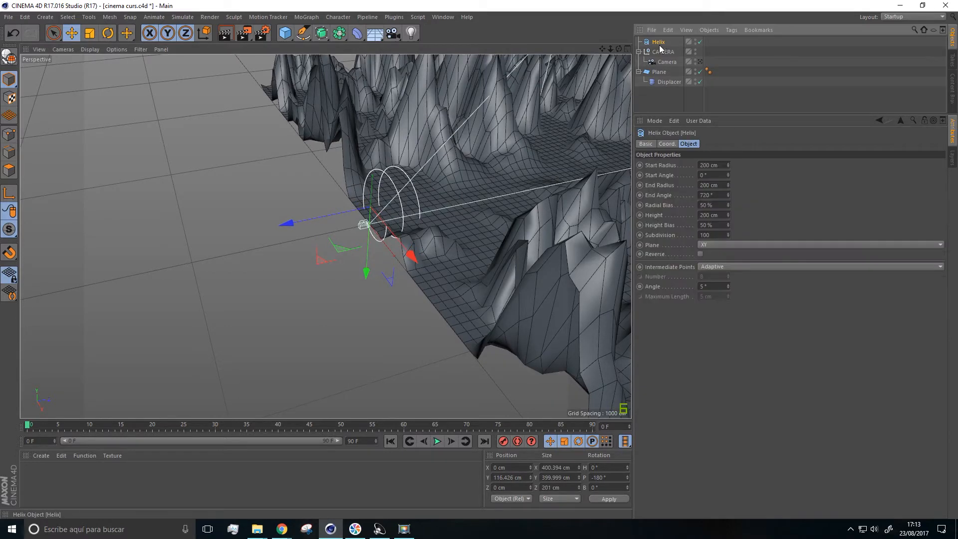
click(714, 166)
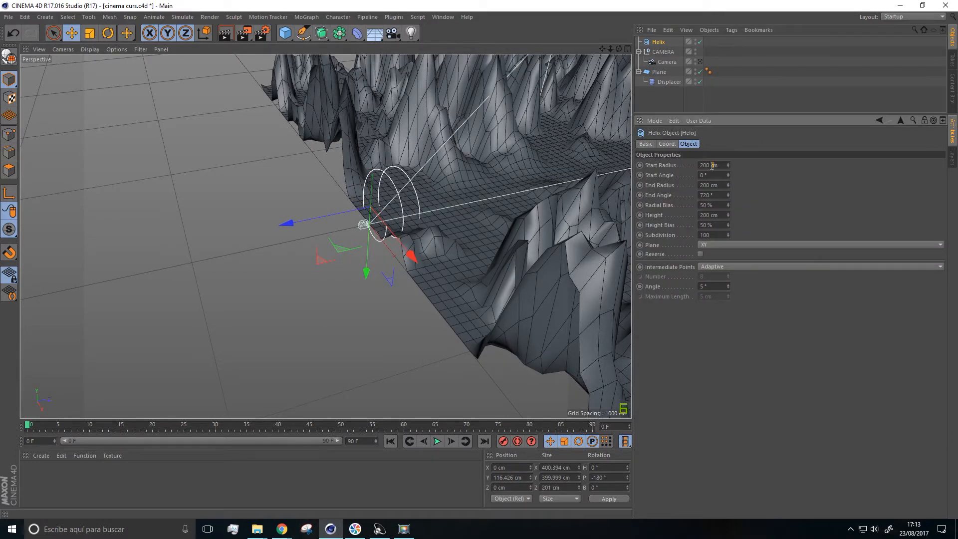
text(0m)
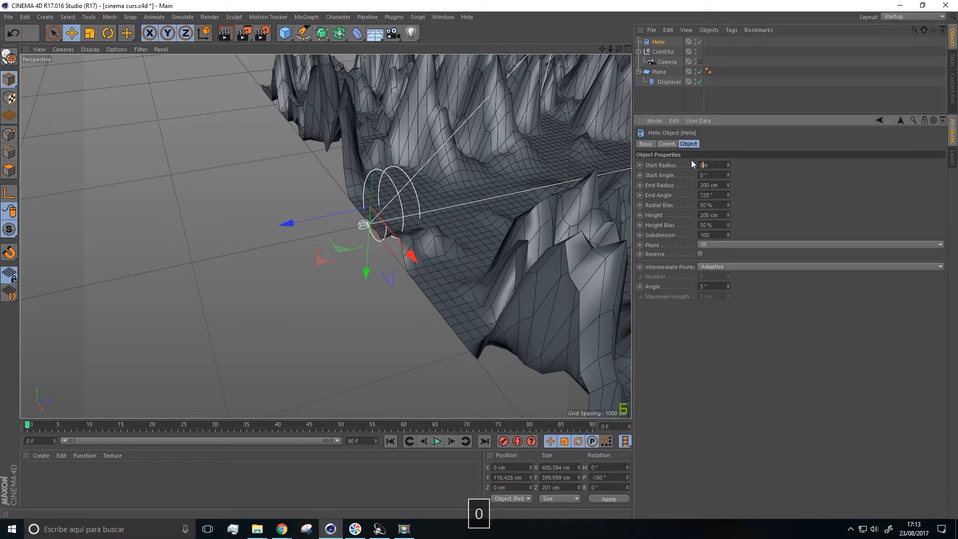
click(768, 193)
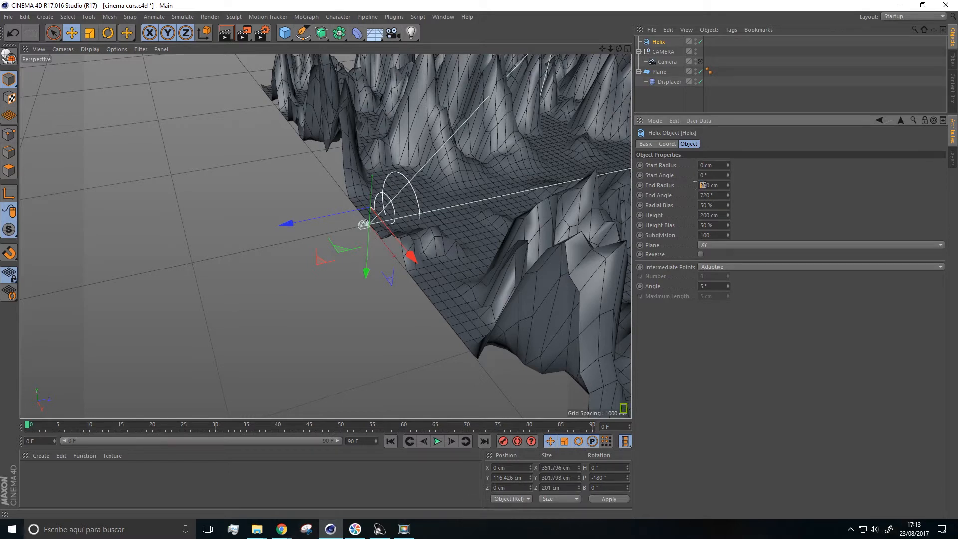
key(BackSpace)
click(749, 193)
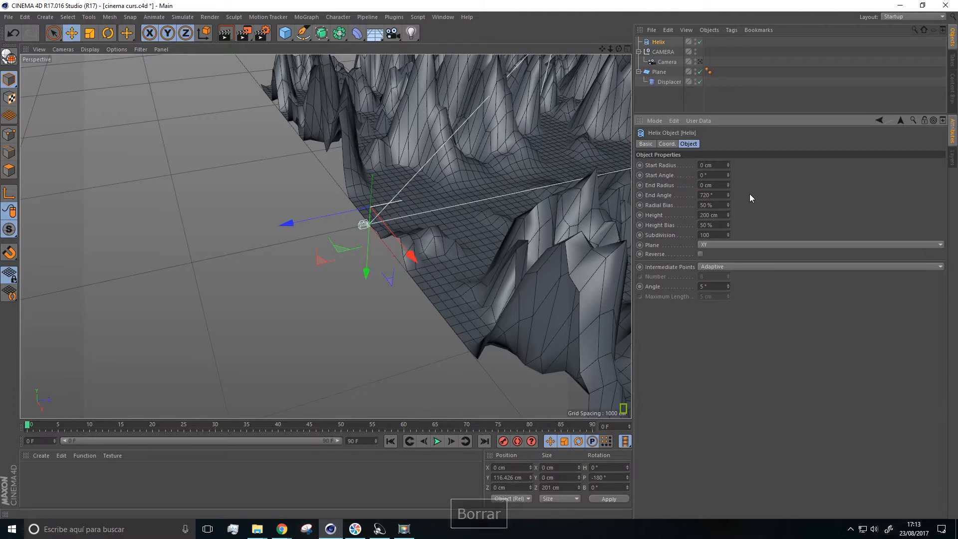
Step: Set the helix's height to 1000 cm
drag(714, 215, 700, 218)
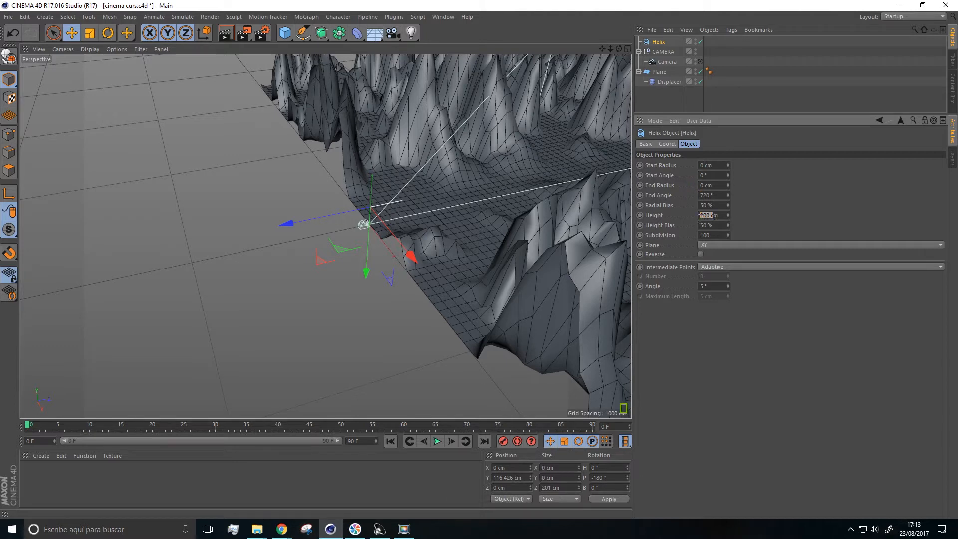
key(Left)
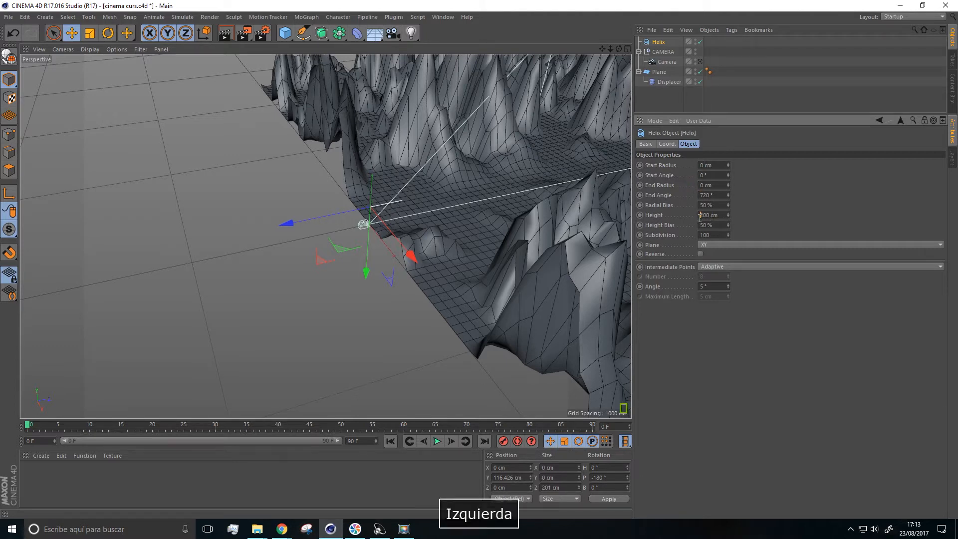
key(Right)
key(Left)
key(Delete)
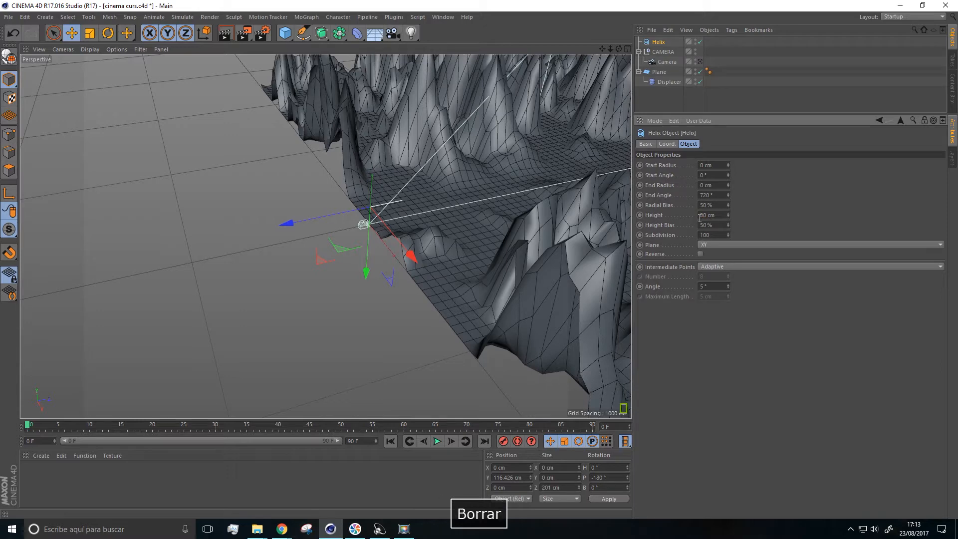
text(10)
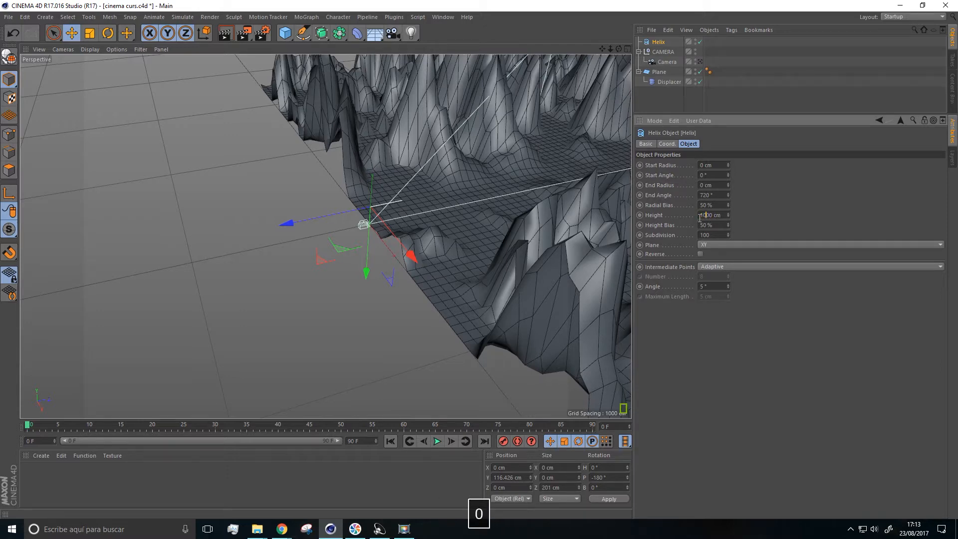
click(732, 315)
Step: Lengthen the helix along the terrain by setting its height to 10000 cm
scroll(520, 284, down, 1)
alt+drag(520, 283, 693, 256)
click(711, 214)
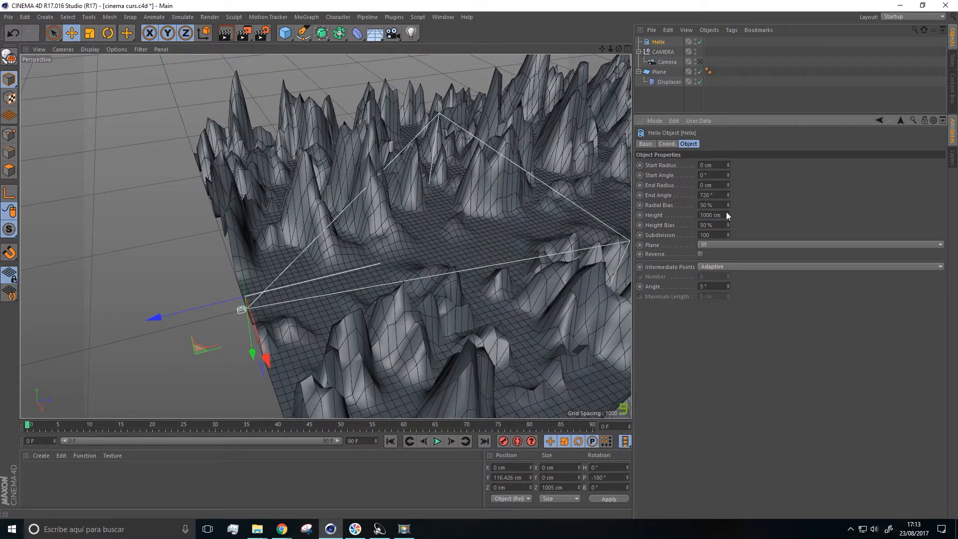
drag(728, 215, 727, 149)
scroll(534, 210, down, 6)
alt+middle_drag(545, 216, 334, 273)
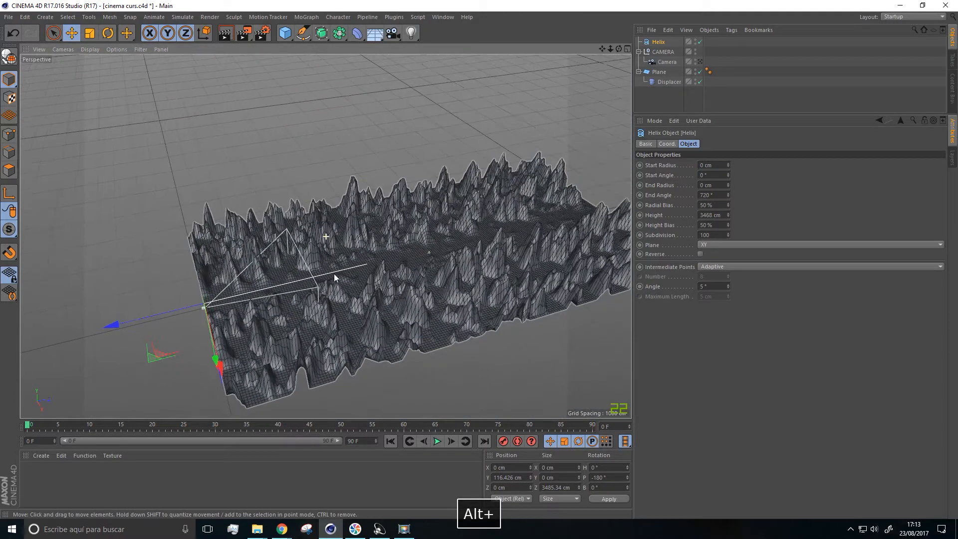
drag(728, 214, 728, 202)
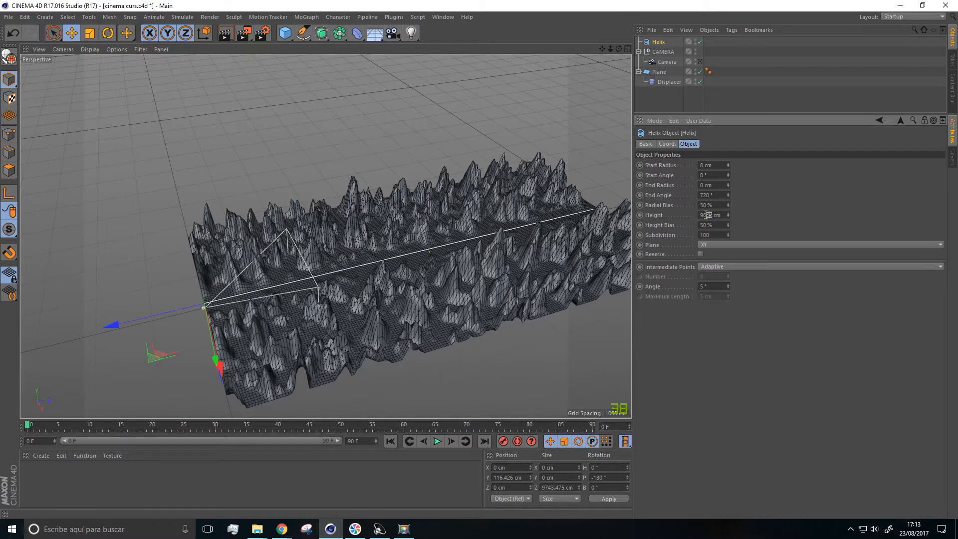
text(100)
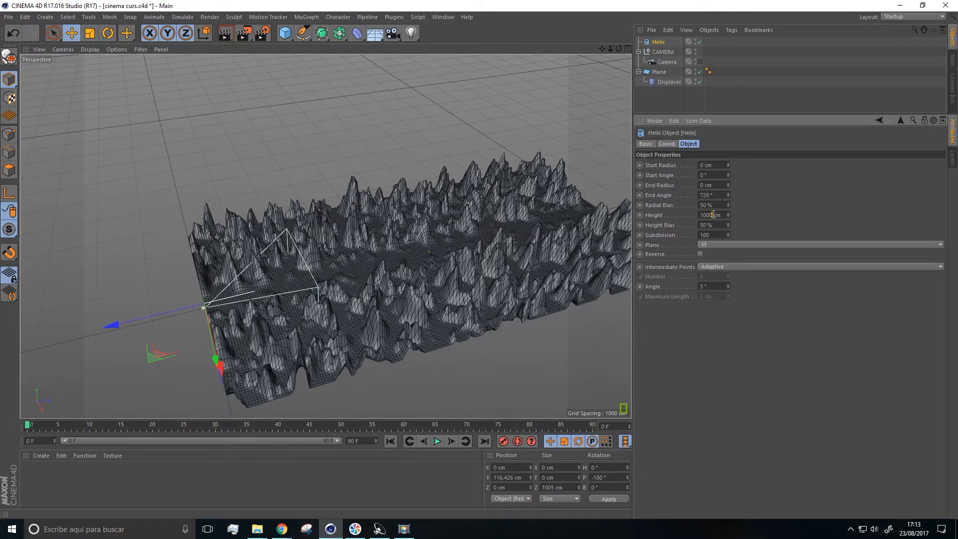
text(0)
key(Return)
Step: Examine where the helix path starts relative to the camera at the terrain's near edge
alt+drag(385, 255, 338, 273)
alt+drag(333, 272, 336, 292)
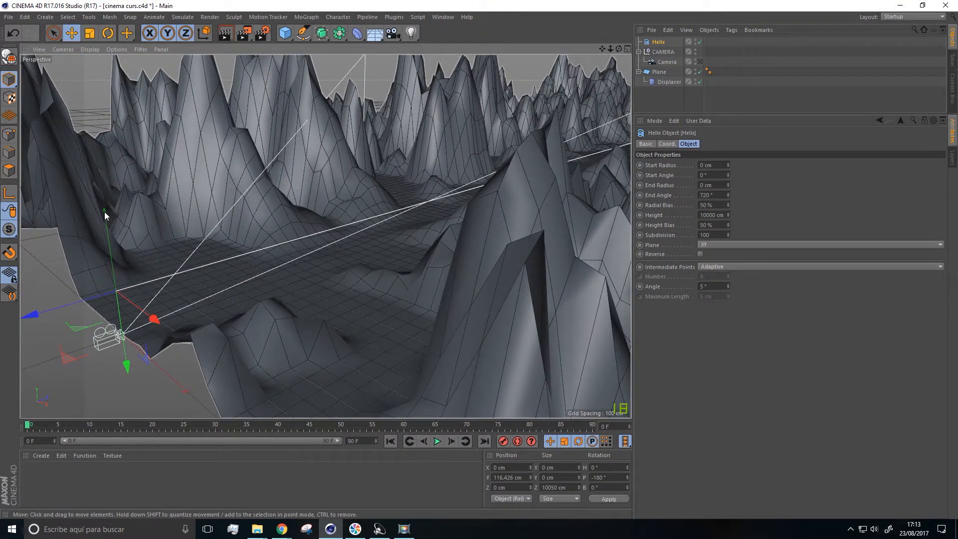
click(104, 212)
key(ctrl+z)
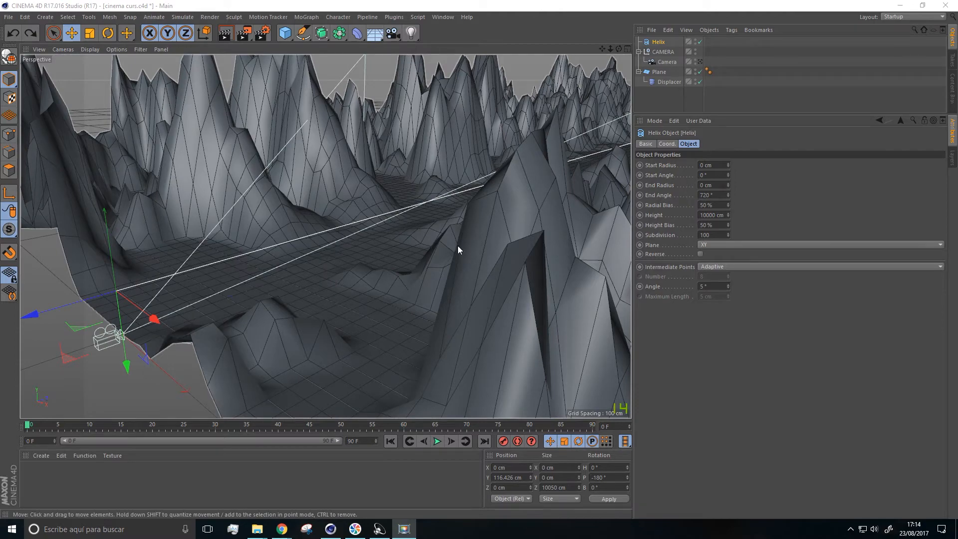
alt+drag(448, 265, 418, 274)
scroll(402, 236, down, 7)
scroll(402, 235, down, 3)
alt+drag(288, 223, 476, 125)
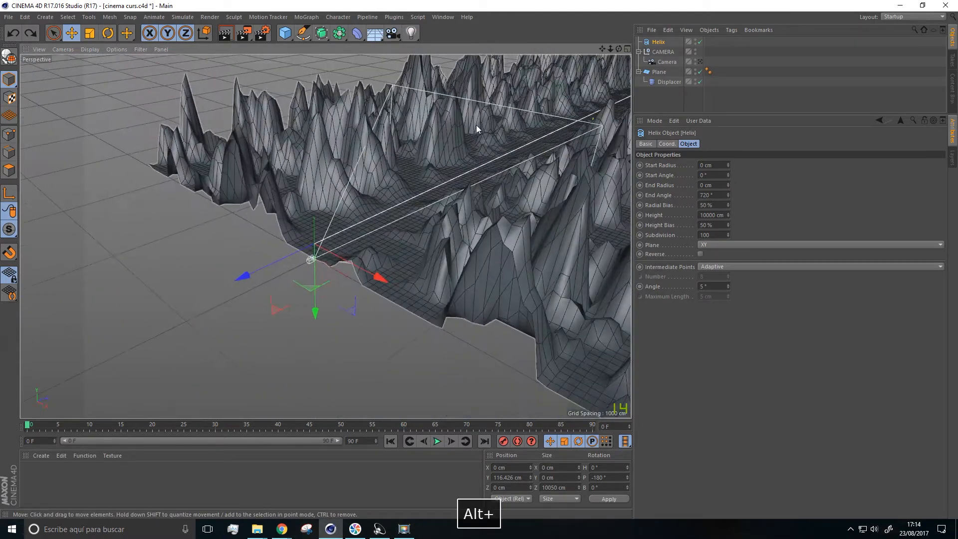
Step: Add an Align to Spline tag to the CAMERA null and assign the Helix as its spline path
click(662, 52)
right_click(663, 53)
mouse_move(688, 58)
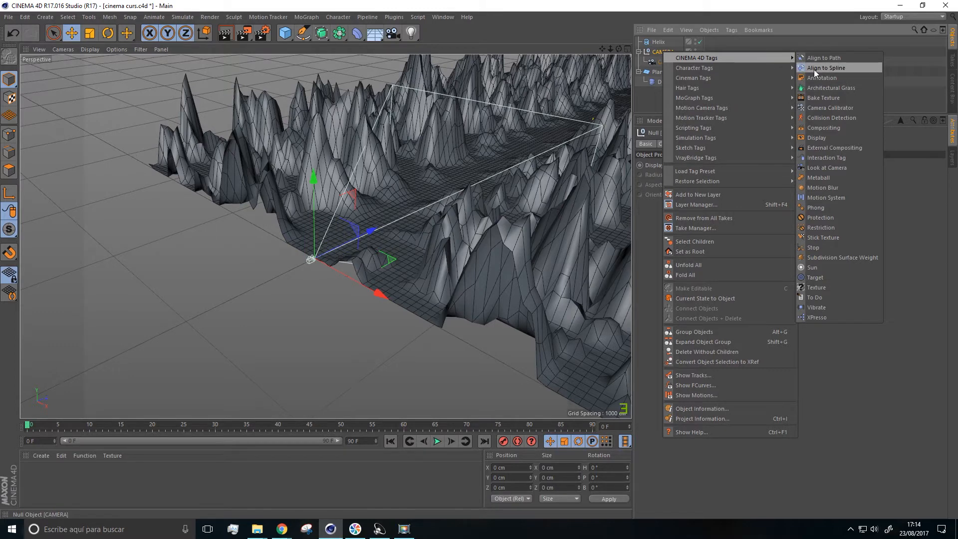
click(836, 68)
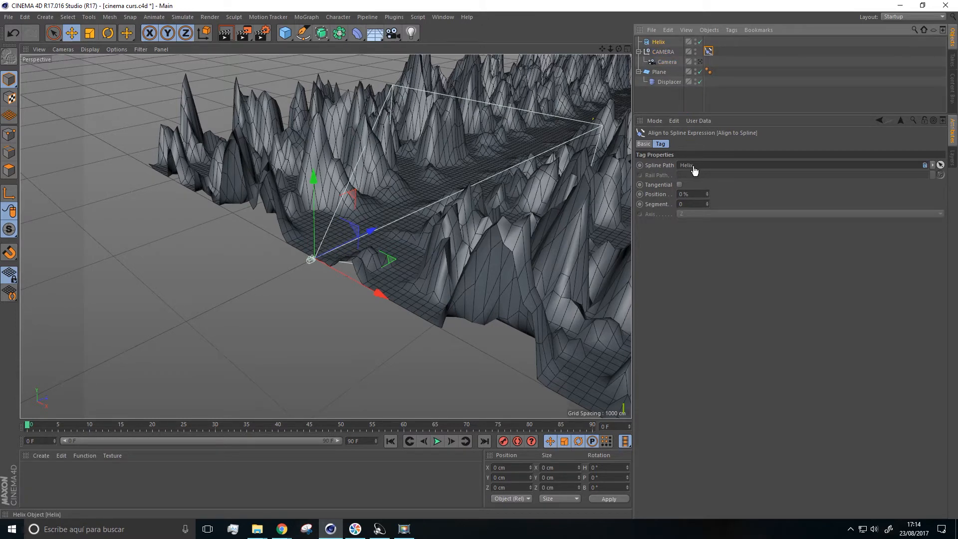
drag(693, 170, 693, 170)
Step: Test the tag's Position value by sliding the camera null along the helix, and return it to 0%
mouse_move(576, 242)
alt+mouse_down()
mouse_move(426, 247)
mouse_move(467, 271)
mouse_move(488, 234)
mouse_move(508, 227)
mouse_move(502, 273)
mouse_move(566, 227)
alt+mouse_up()
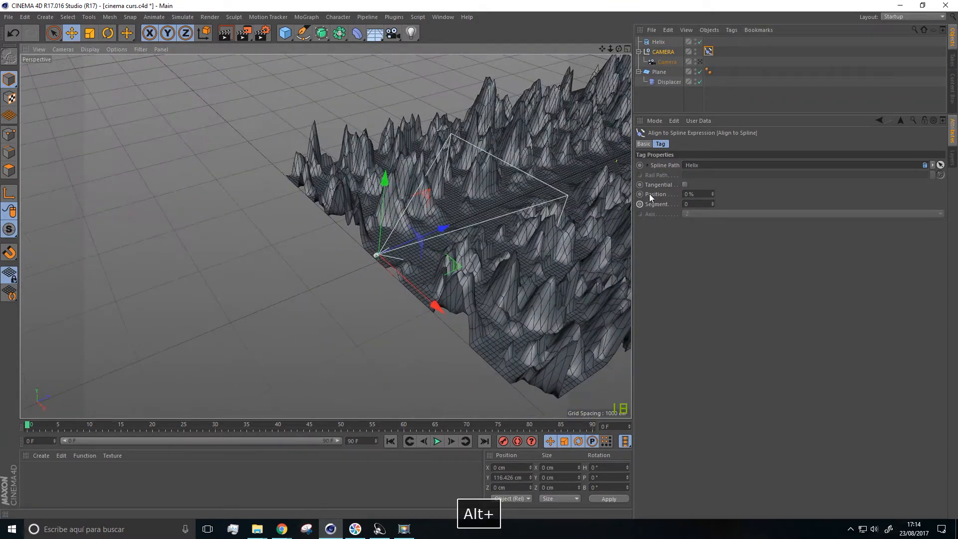
mouse_move(712, 194)
mouse_down()
mouse_move(739, 194)
mouse_move(712, 193)
mouse_up()
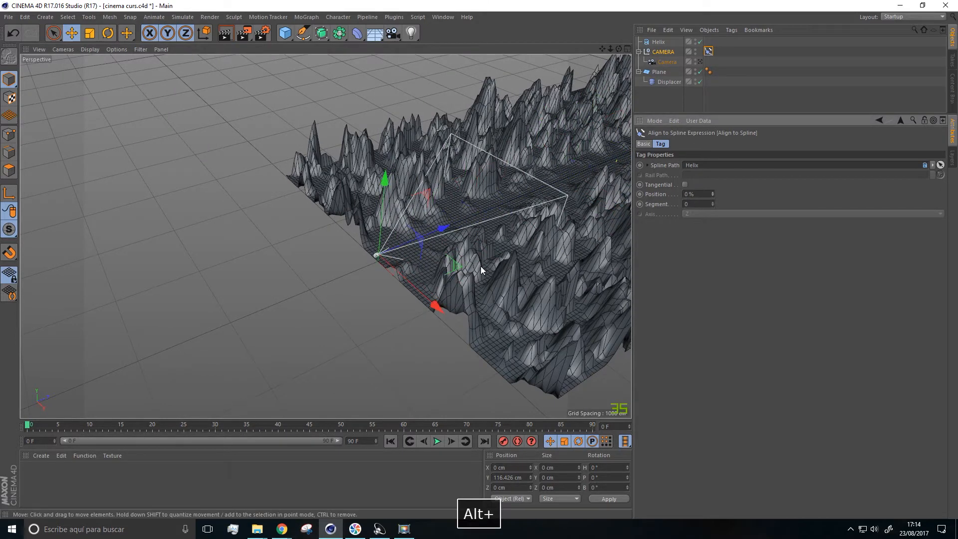
alt+middle_drag(481, 265, 305, 328)
alt+scroll(392, 306, down, 5)
alt+drag(412, 309, 380, 310)
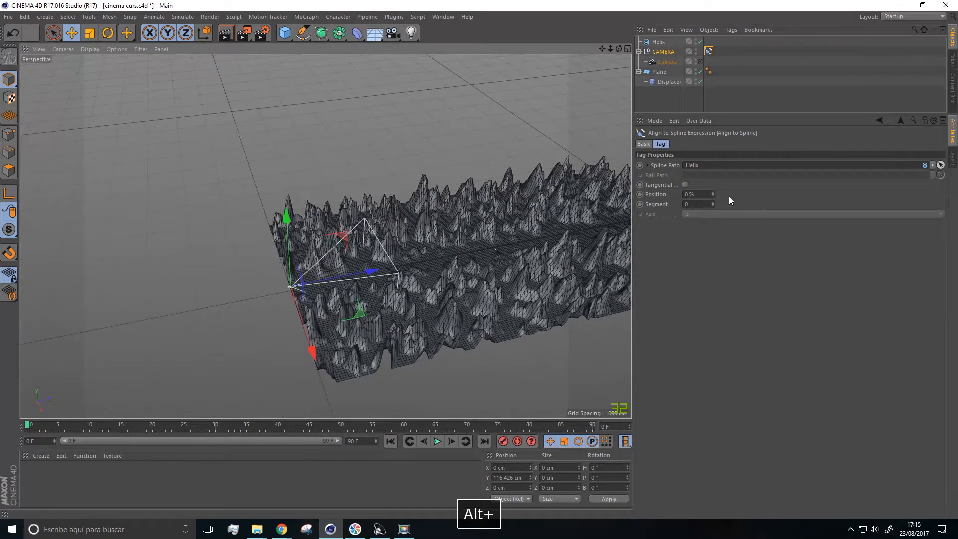
mouse_move(712, 193)
mouse_down()
mouse_move(733, 193)
mouse_move(708, 193)
mouse_up()
Step: Set a keyframe for the Align to Spline position of 0% at frame 0
alt+drag(585, 254, 446, 199)
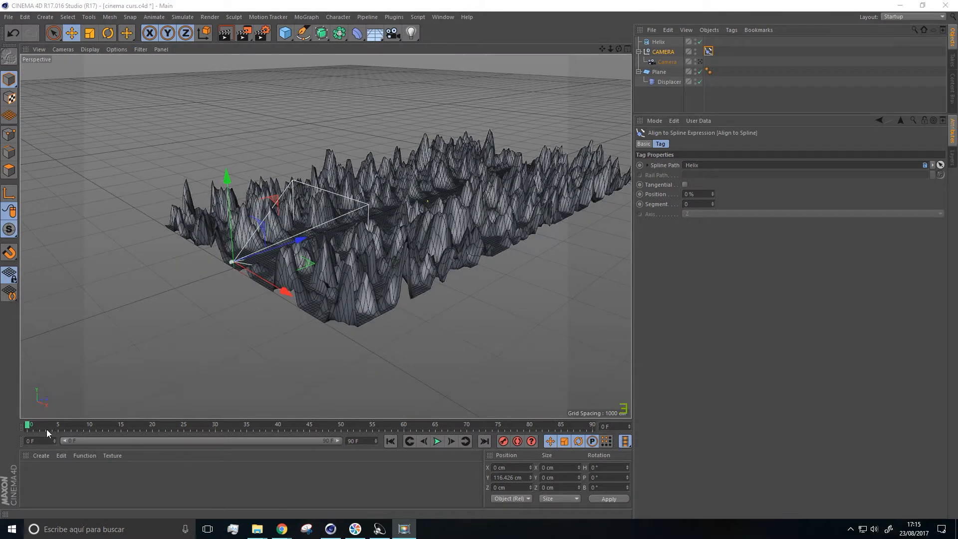
mouse_move(26, 427)
mouse_down()
mouse_move(175, 426)
mouse_move(20, 412)
mouse_up()
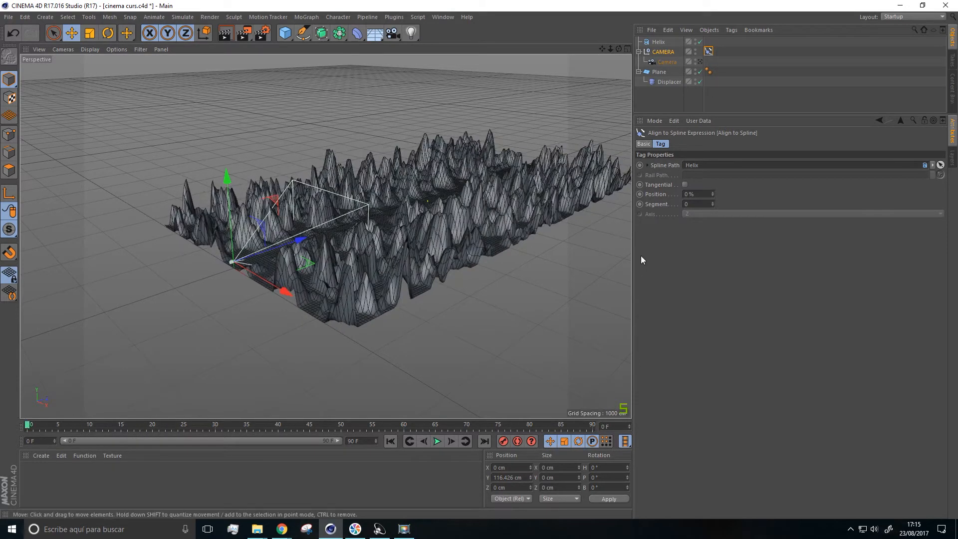
ctrl+click(640, 194)
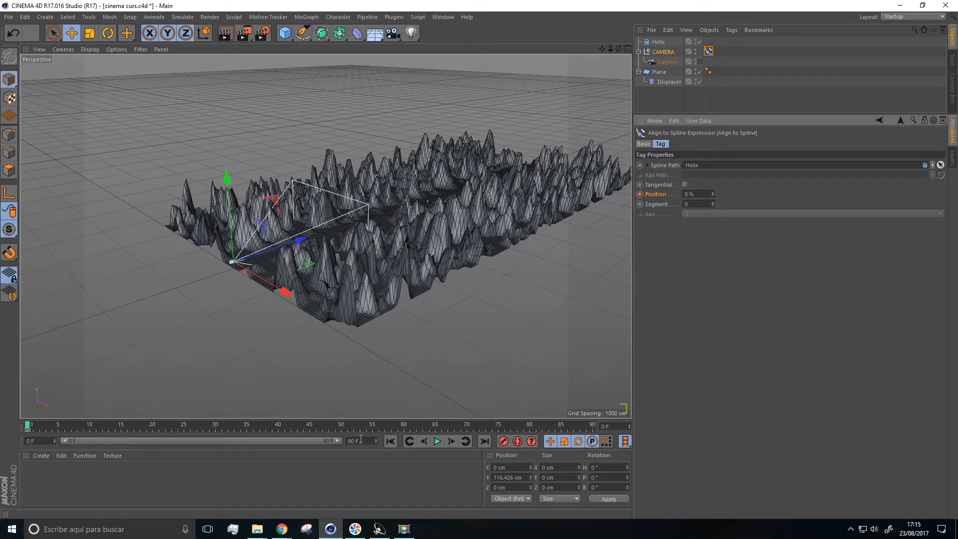
Step: Extend the timeline and its preview range to 500 frames and play it to judge the duration
drag(356, 441, 342, 440)
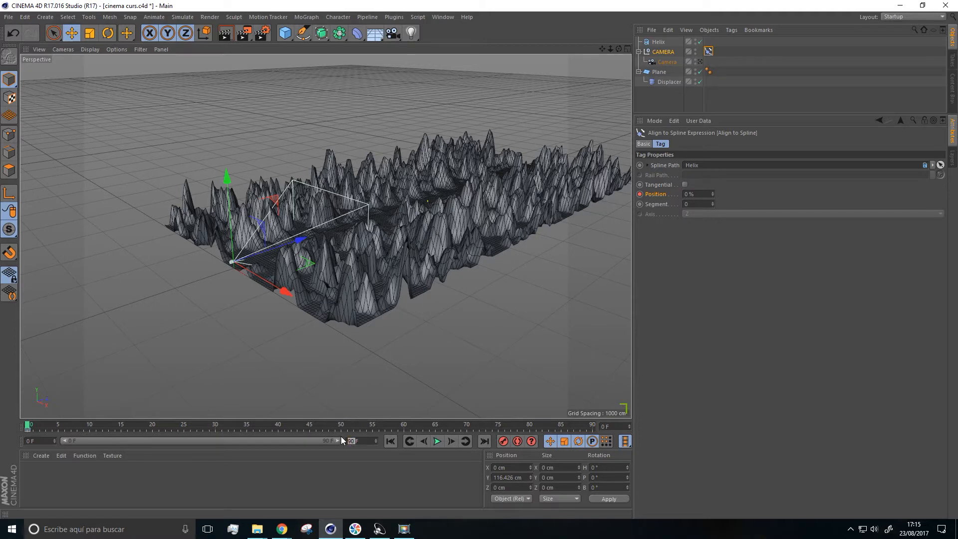
text(500)
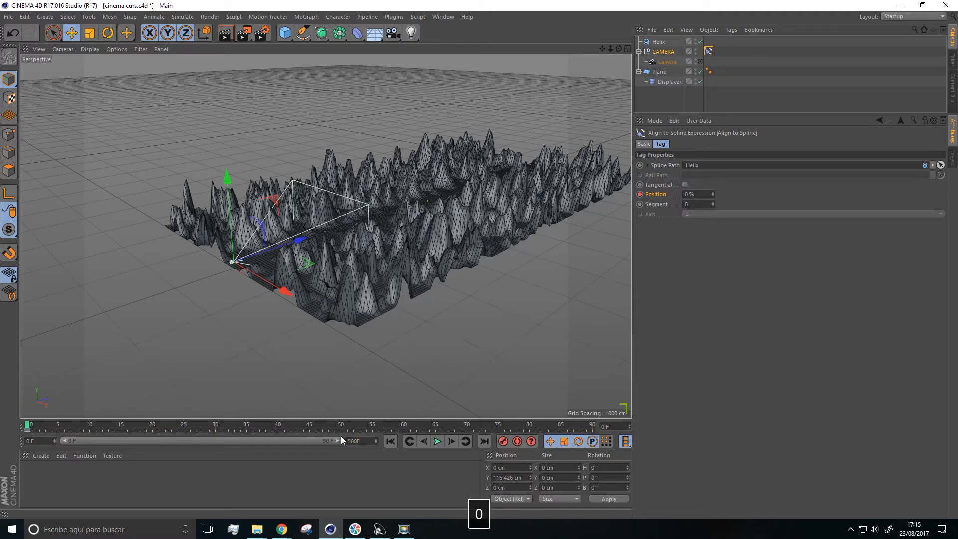
click(351, 478)
drag(123, 440, 349, 429)
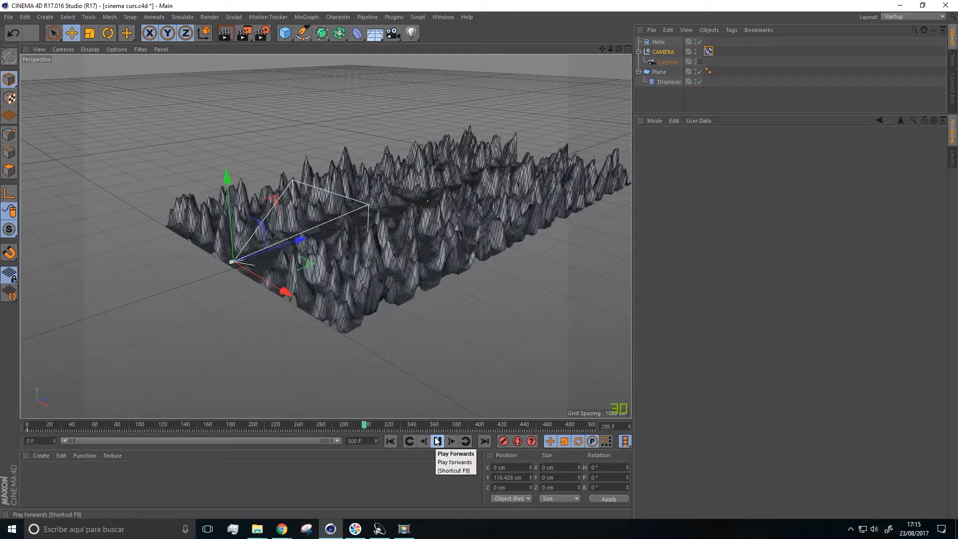
click(437, 441)
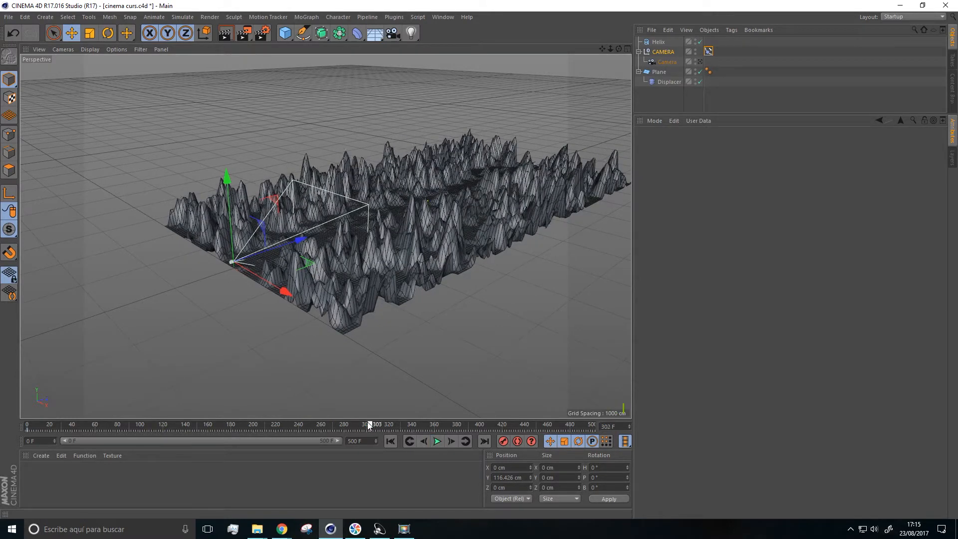
Step: Shorten the timeline to end at frame 300
drag(370, 424, 366, 424)
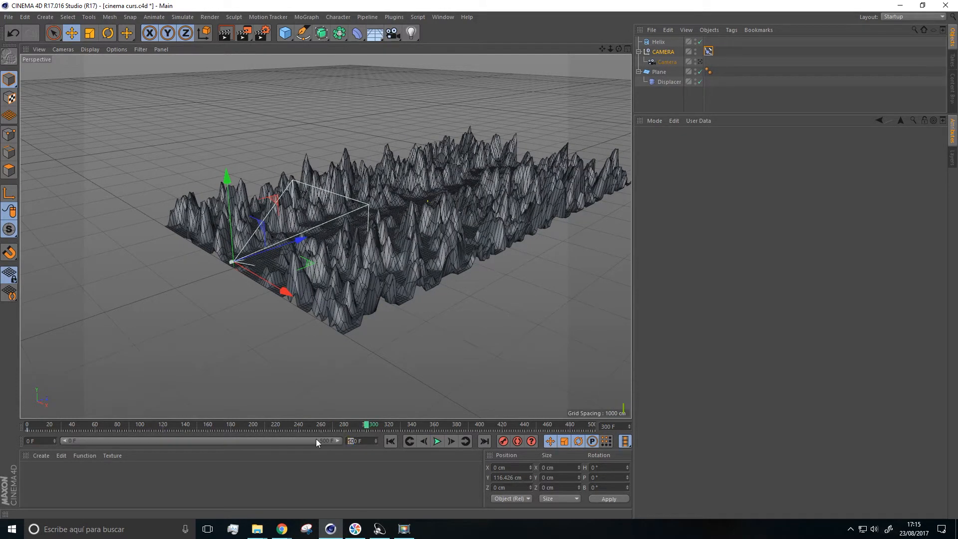
text(300)
key(BackSpace)
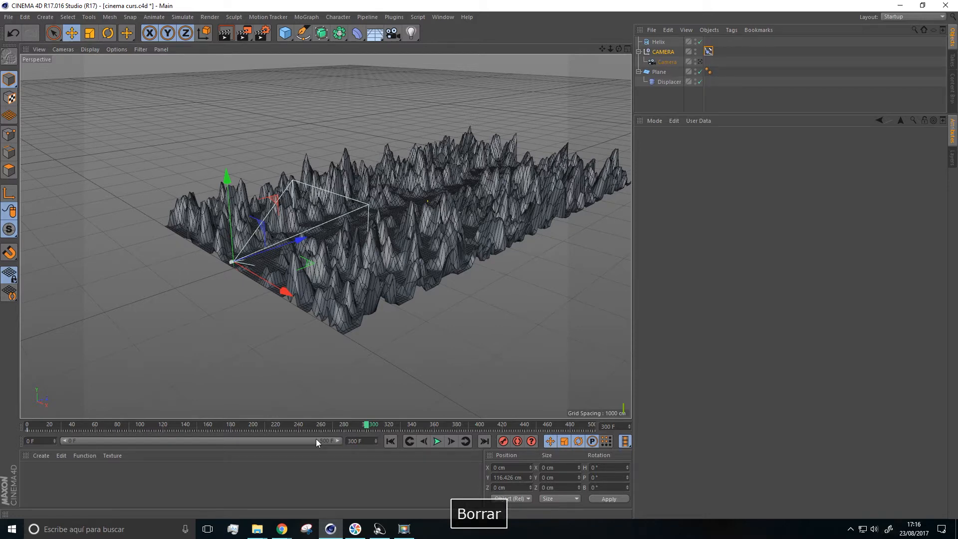
key(Return)
Step: At frame 300, set the Align to Spline position to 100% and keyframe it
drag(592, 425, 624, 454)
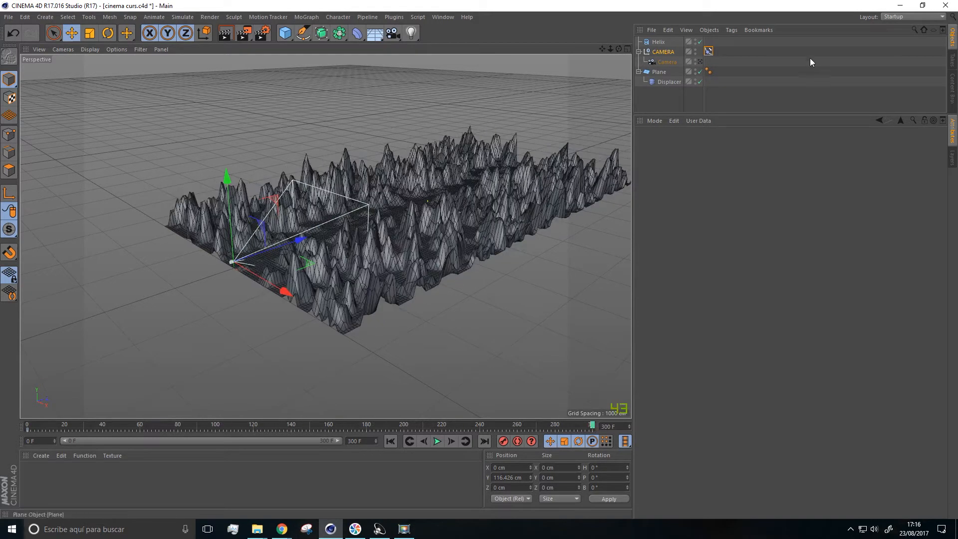
click(708, 51)
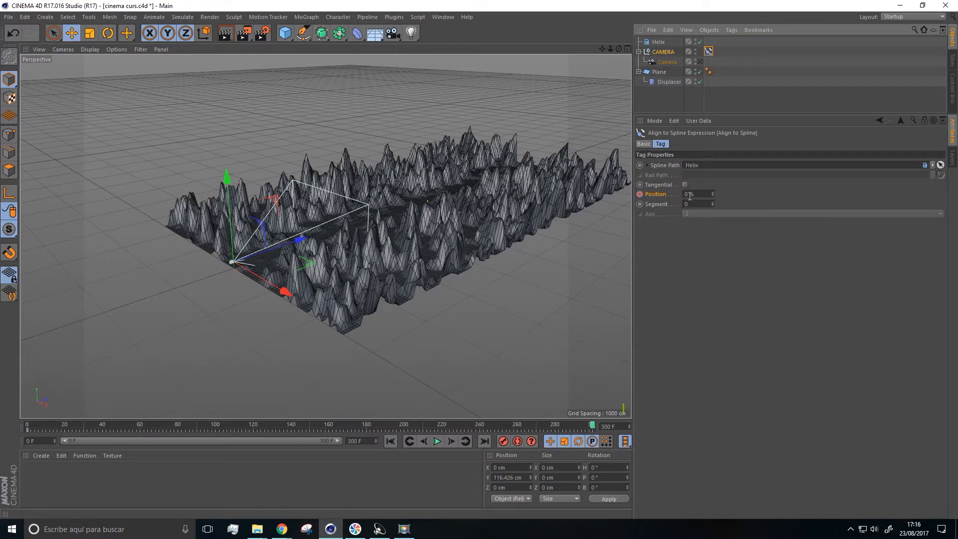
drag(712, 196, 768, 197)
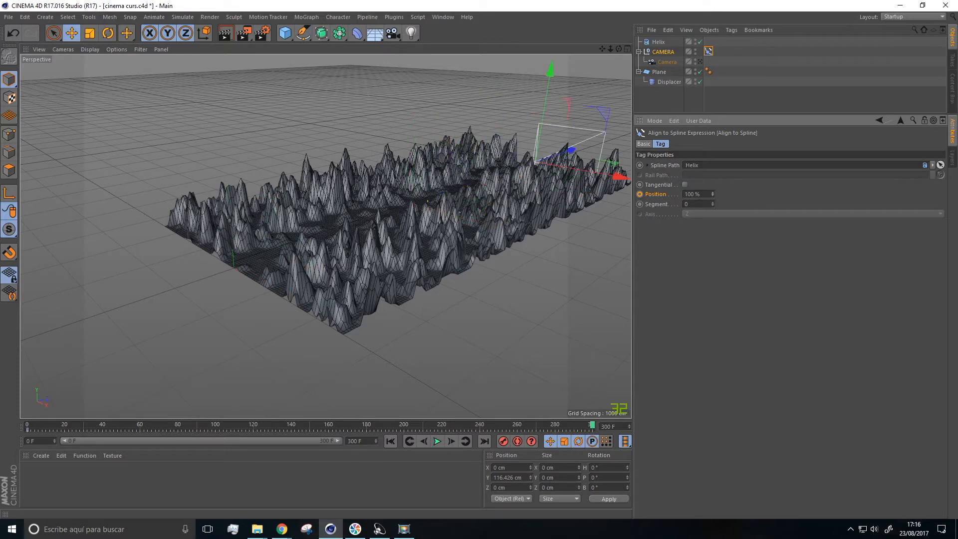
ctrl+click(639, 195)
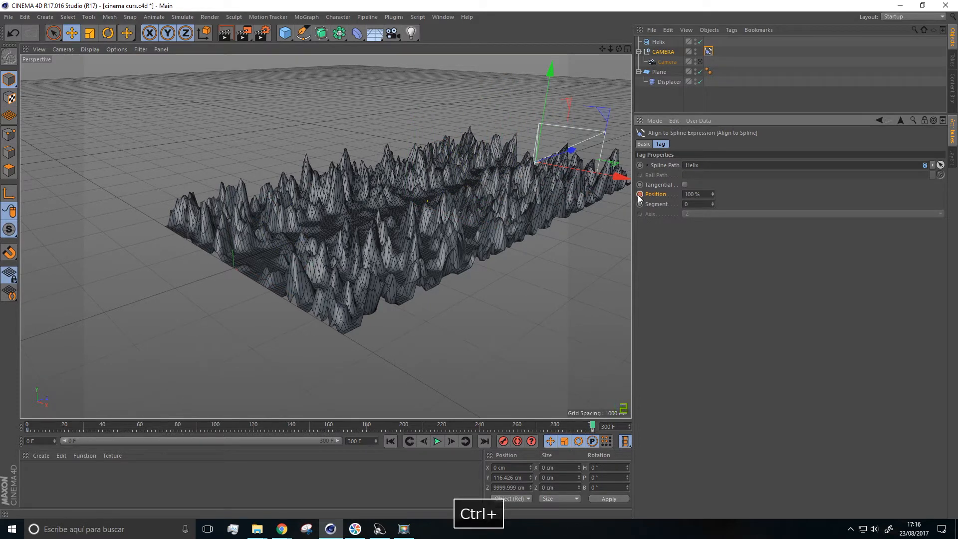
Step: Play back the camera's travel along the terrain from frame 0, check it from a wider view, and return to the first frame
drag(591, 422, 15, 435)
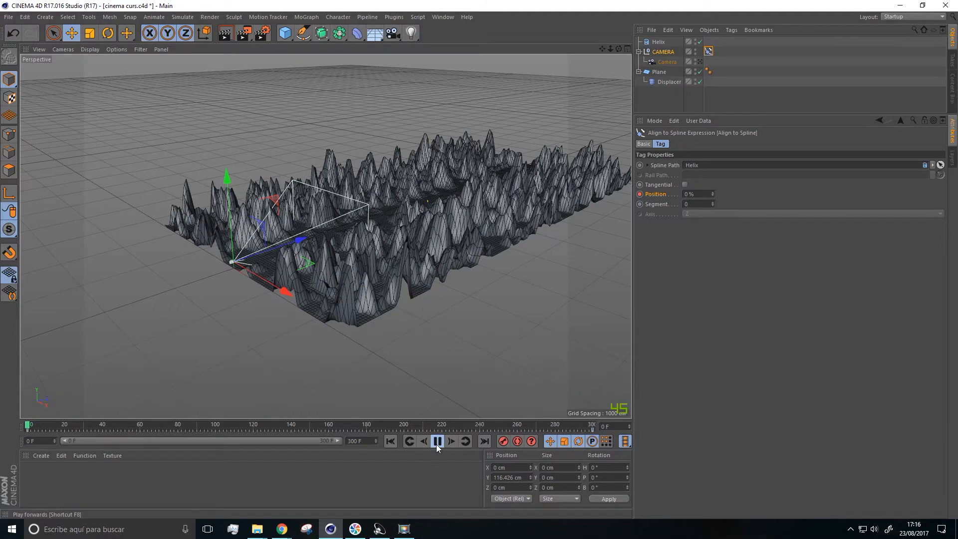
click(436, 442)
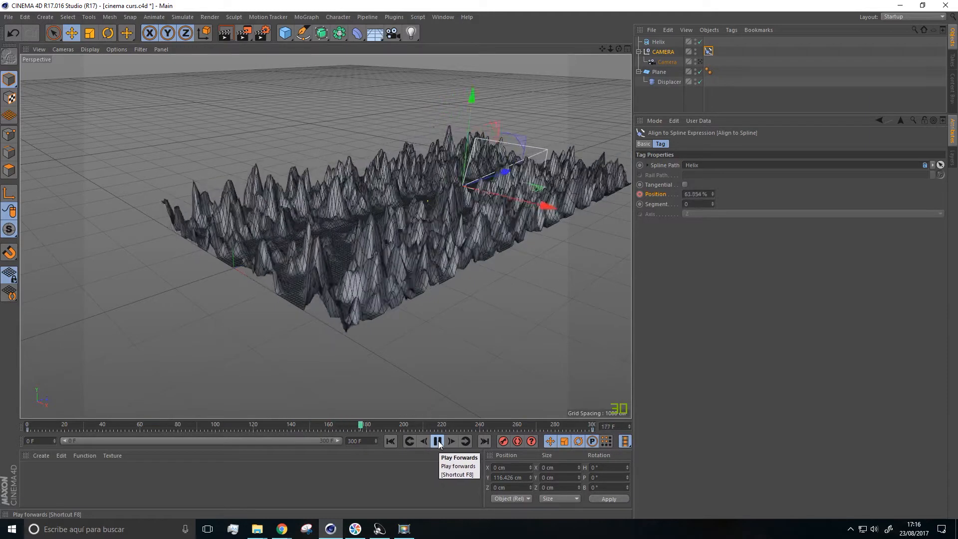
click(437, 441)
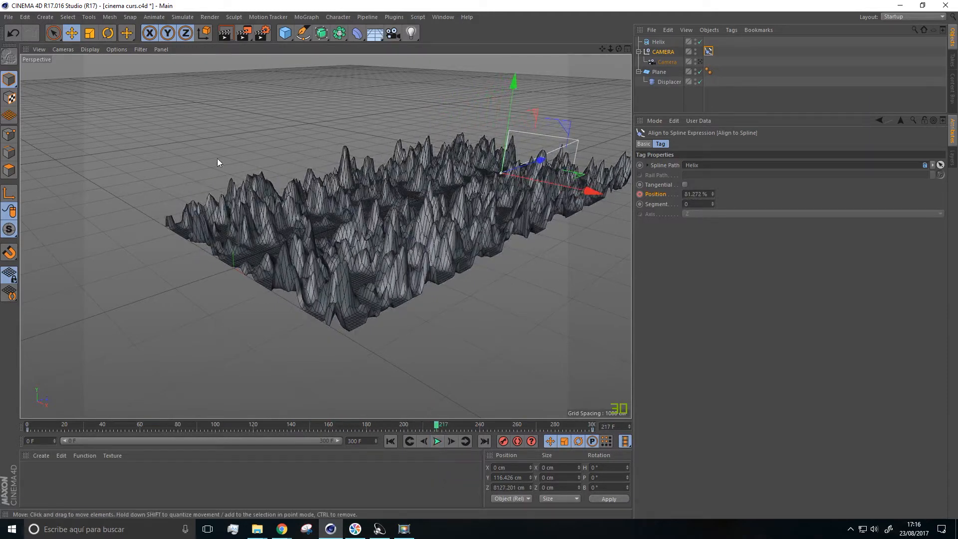
scroll(349, 227, down, 3)
alt+drag(360, 238, 389, 269)
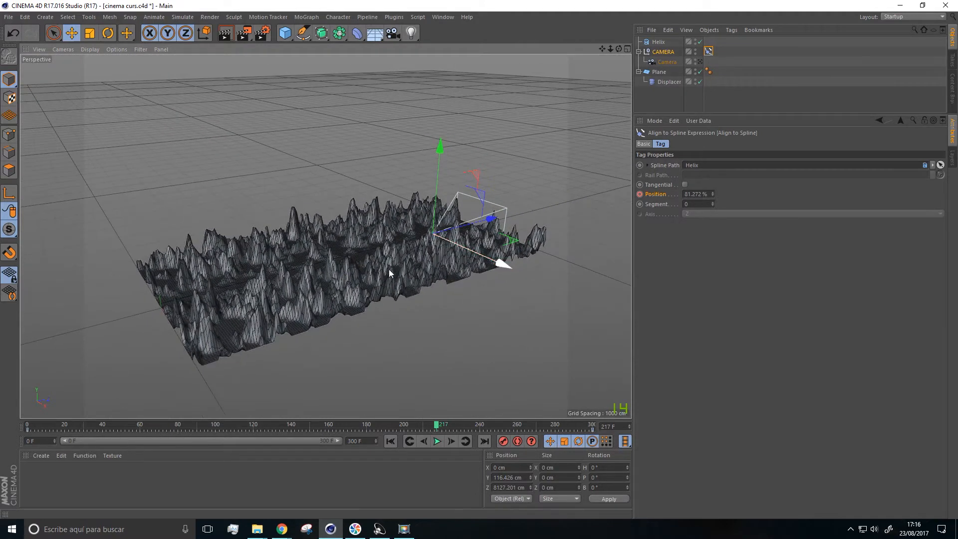
drag(437, 425, 27, 424)
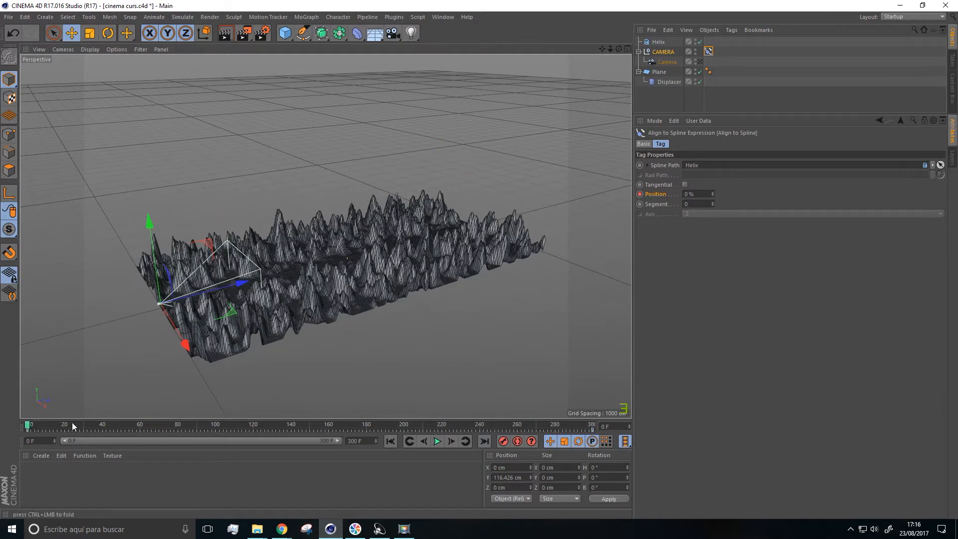
click(436, 441)
drag(142, 425, 18, 435)
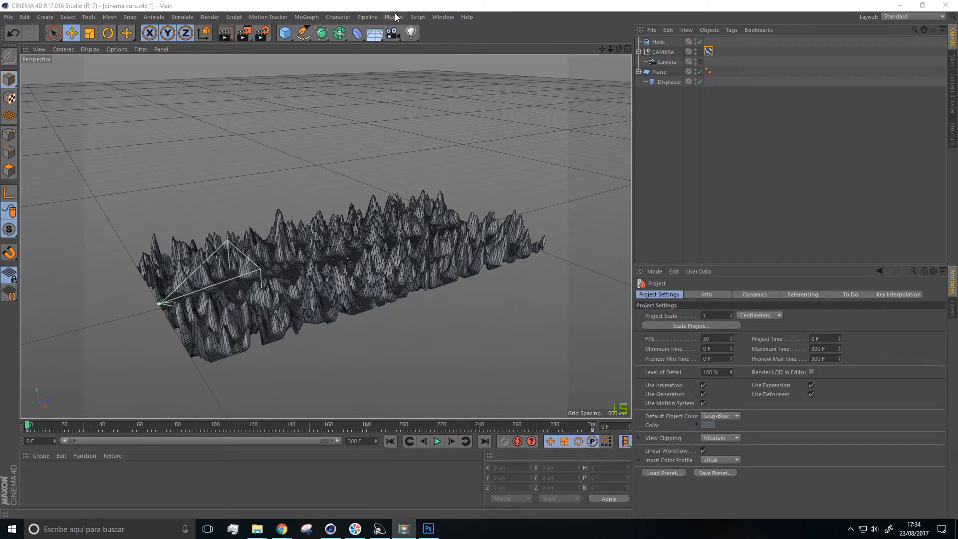
Step: Open the dope sheet timeline and set the Align to Spline tag's Position track to linear key interpolation
click(444, 17)
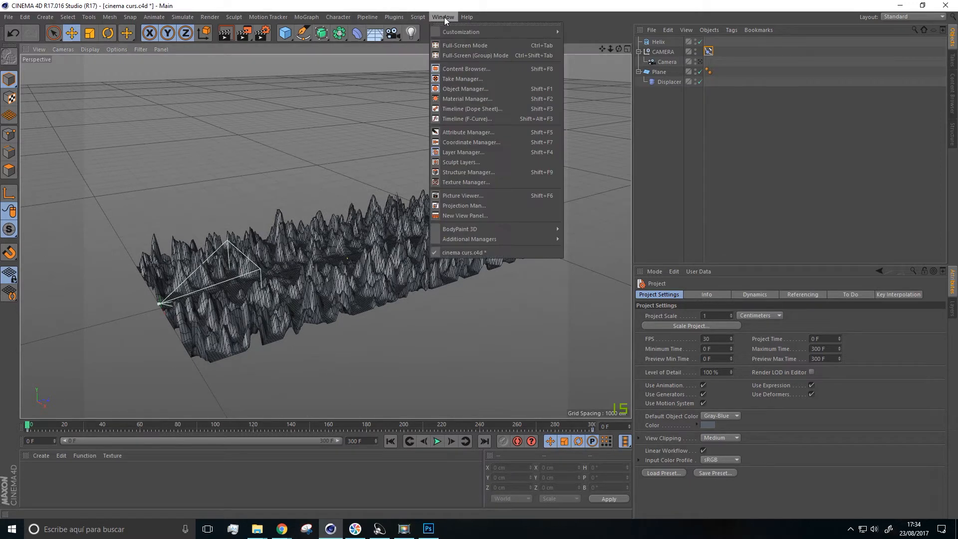
click(454, 110)
drag(412, 149, 360, 88)
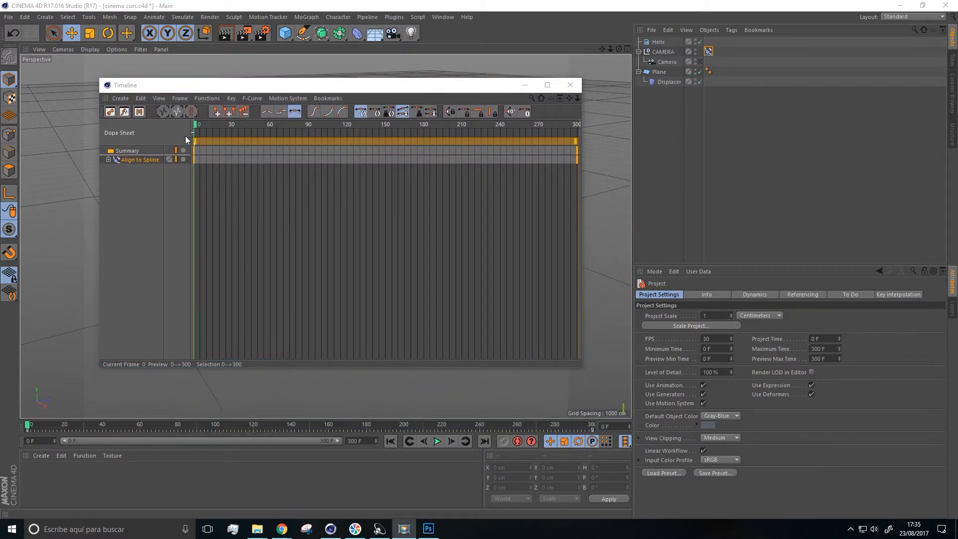
click(108, 160)
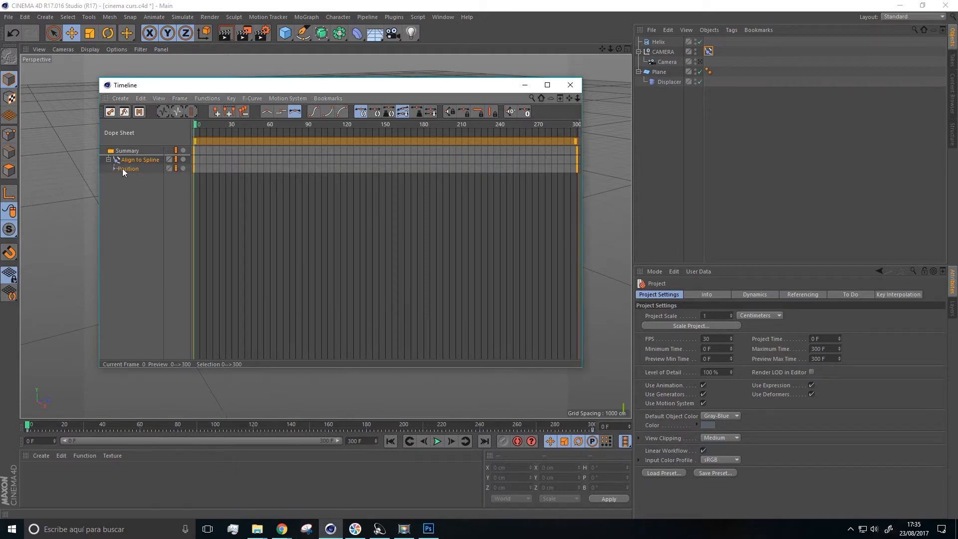
click(127, 169)
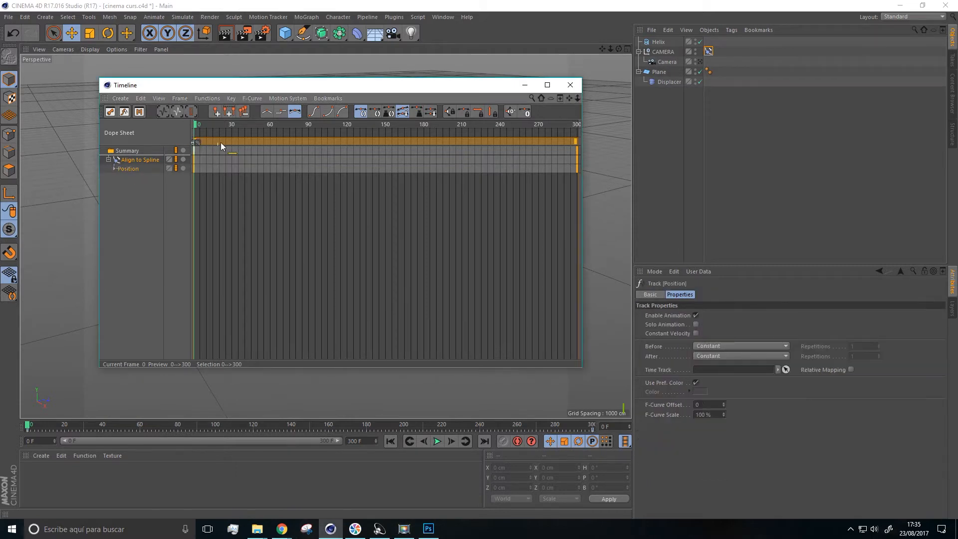
click(265, 111)
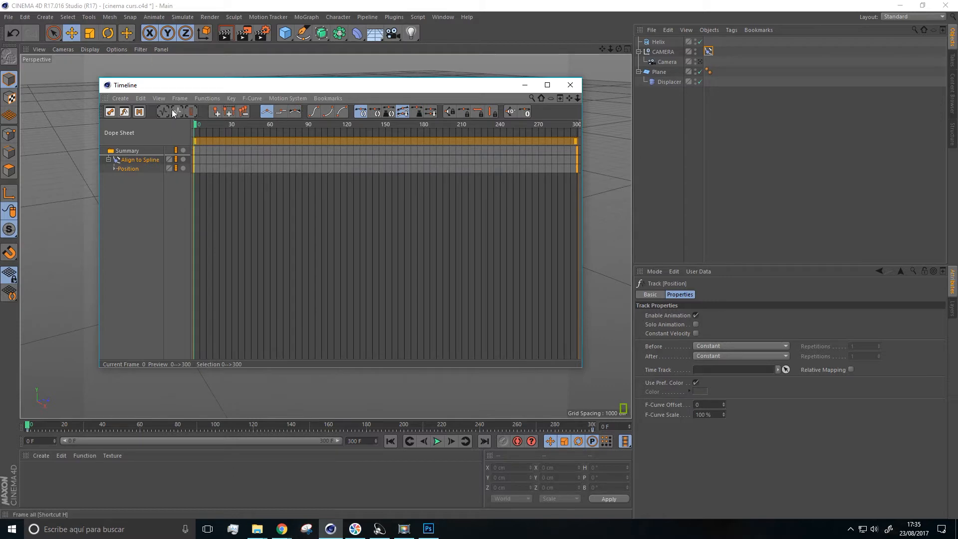
Step: Play the animation from the first frame to check the camera's speed, recheck the Position track, and close the timeline window
drag(222, 87, 285, 46)
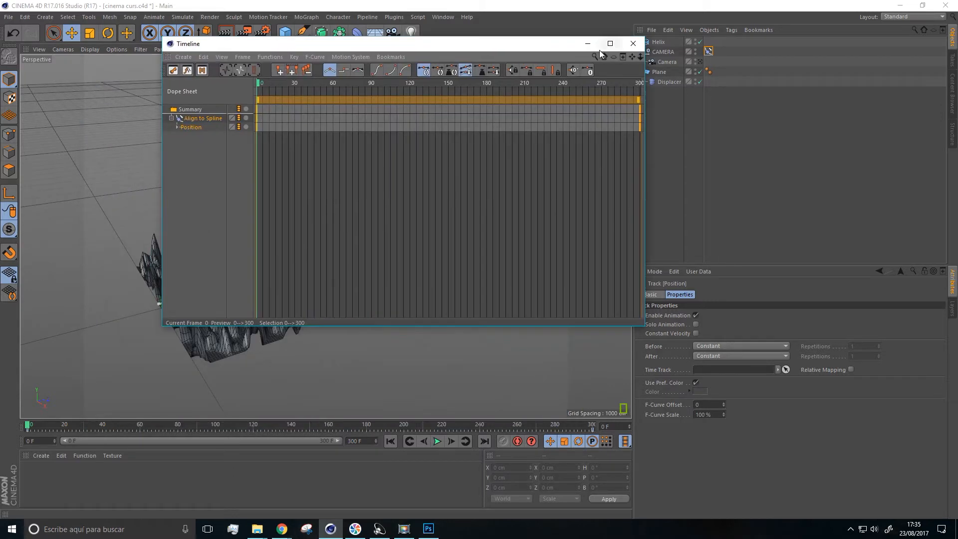
click(588, 43)
click(443, 440)
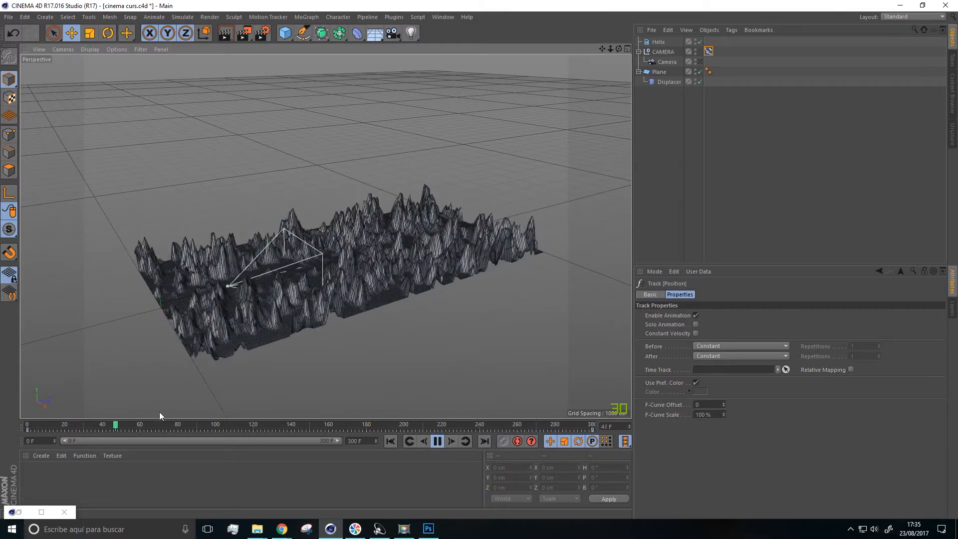
click(390, 440)
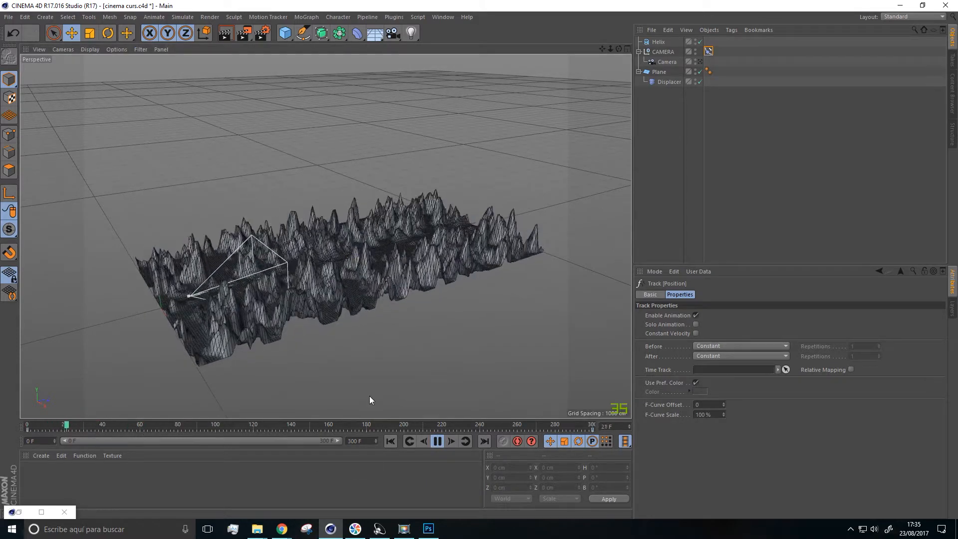
drag(169, 426, 25, 428)
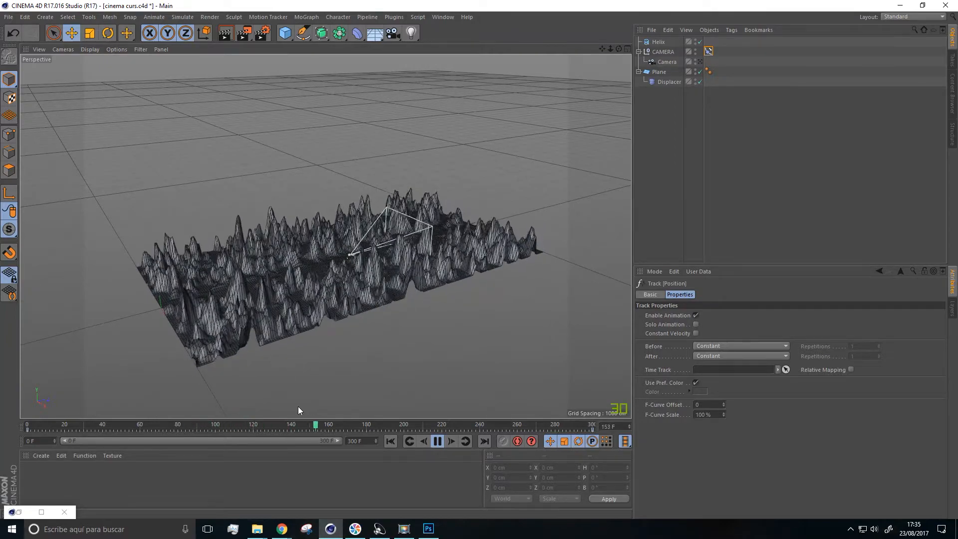
click(41, 511)
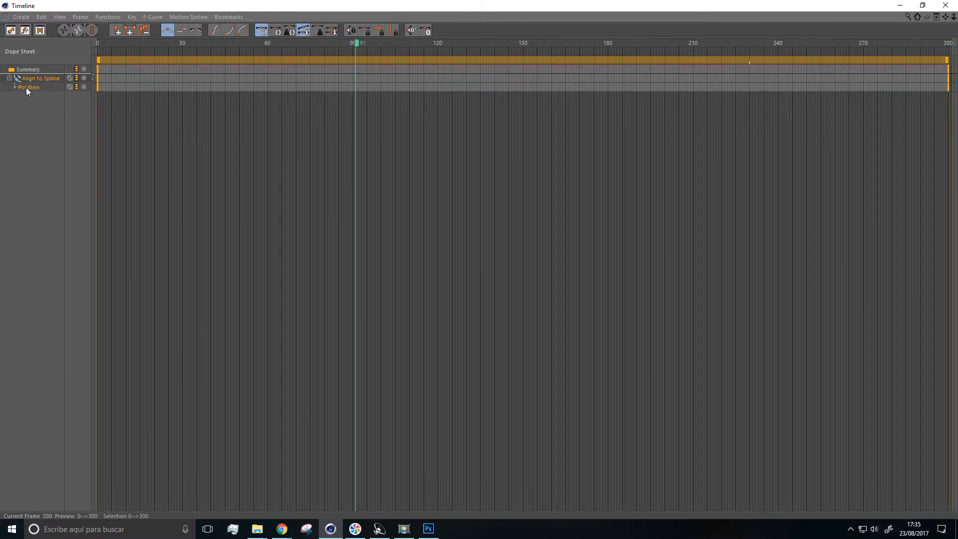
click(944, 5)
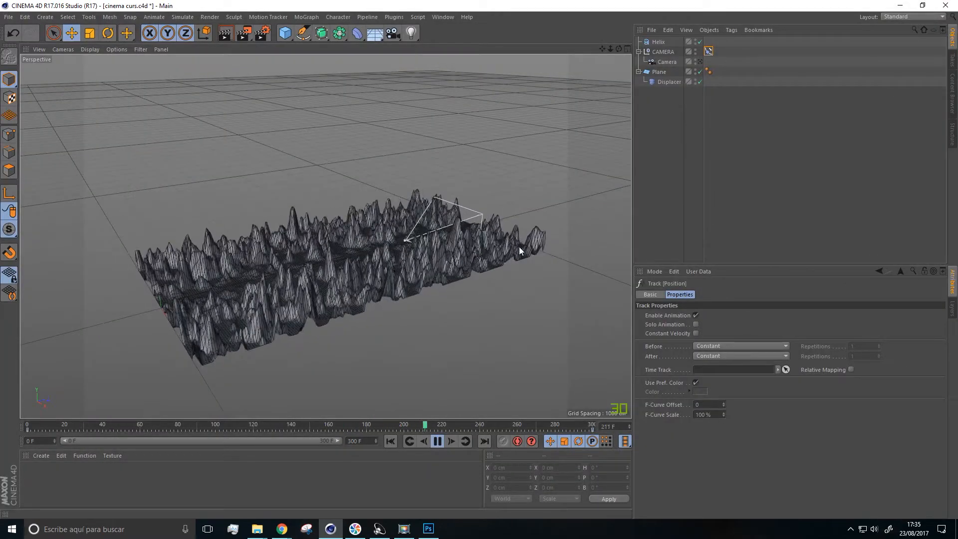
Step: Preview the flight through the scene camera and stop playback at frame 149
click(437, 440)
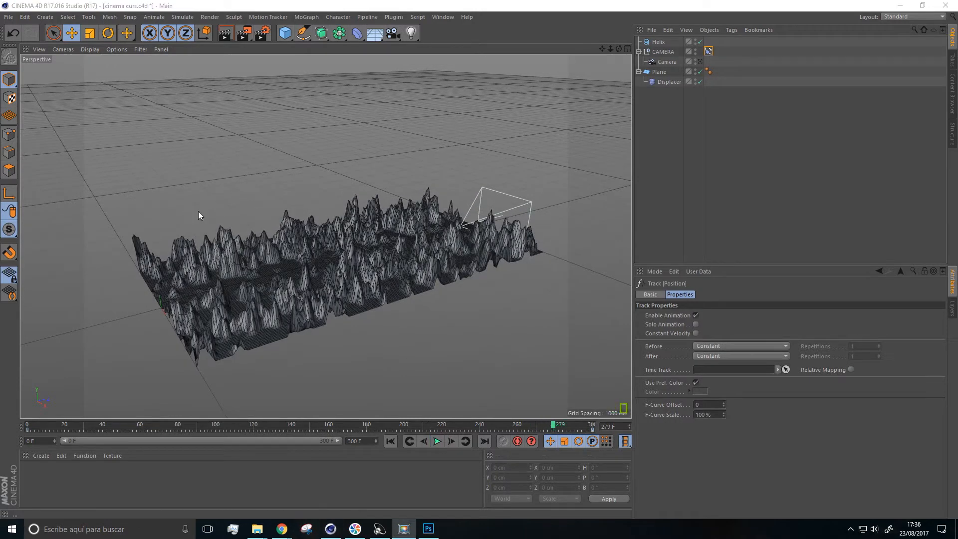
click(437, 441)
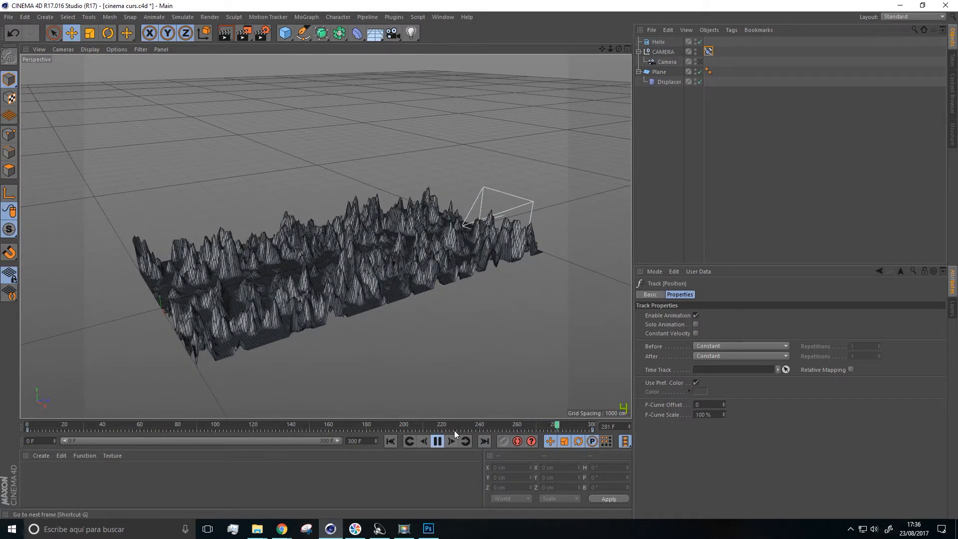
click(700, 62)
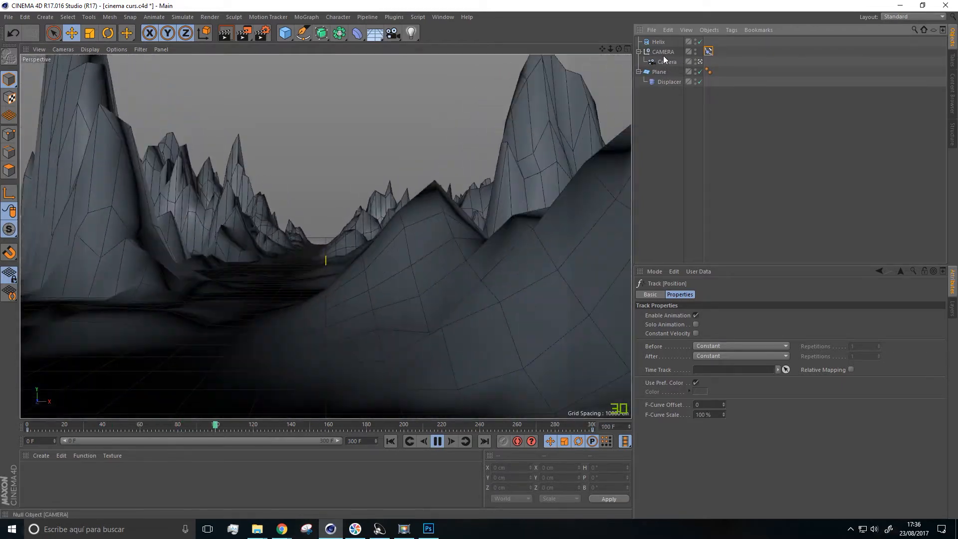
click(437, 442)
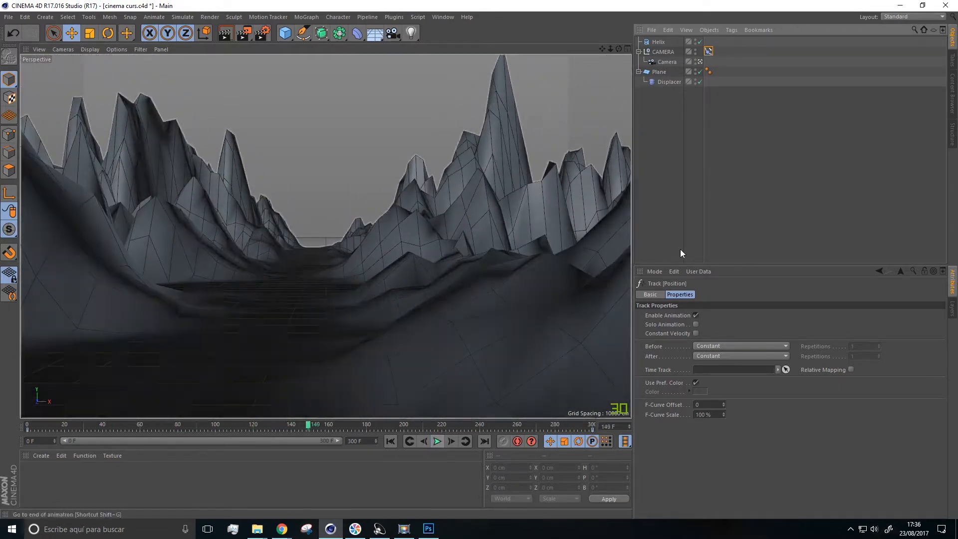
Step: In the front view, move the terrain plane sideways along X to about 91.6 cm so its valley lines up with the camera
click(662, 52)
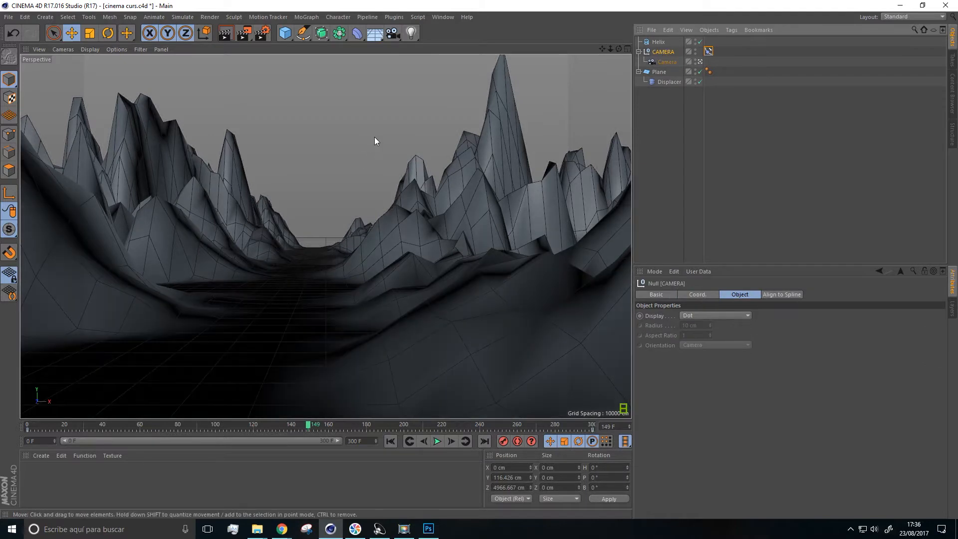
click(628, 49)
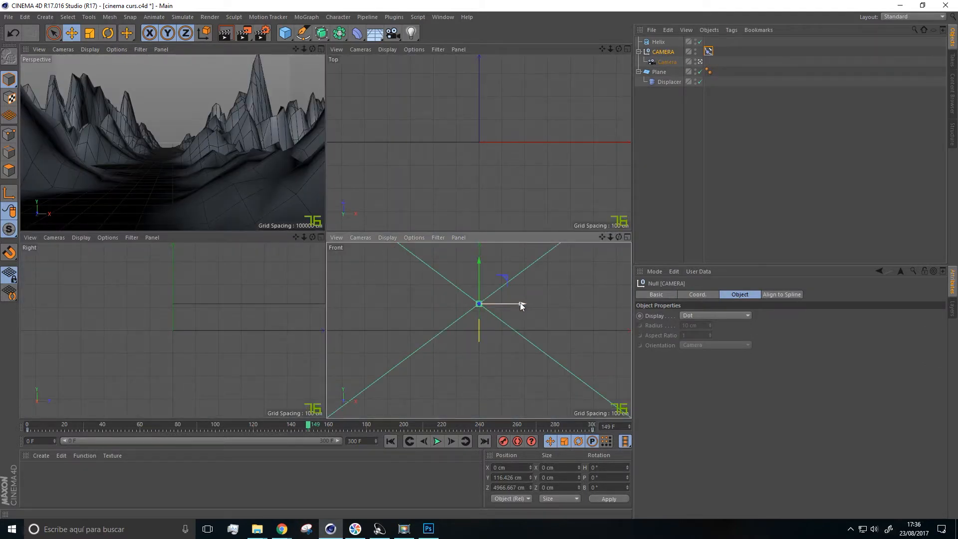
click(658, 71)
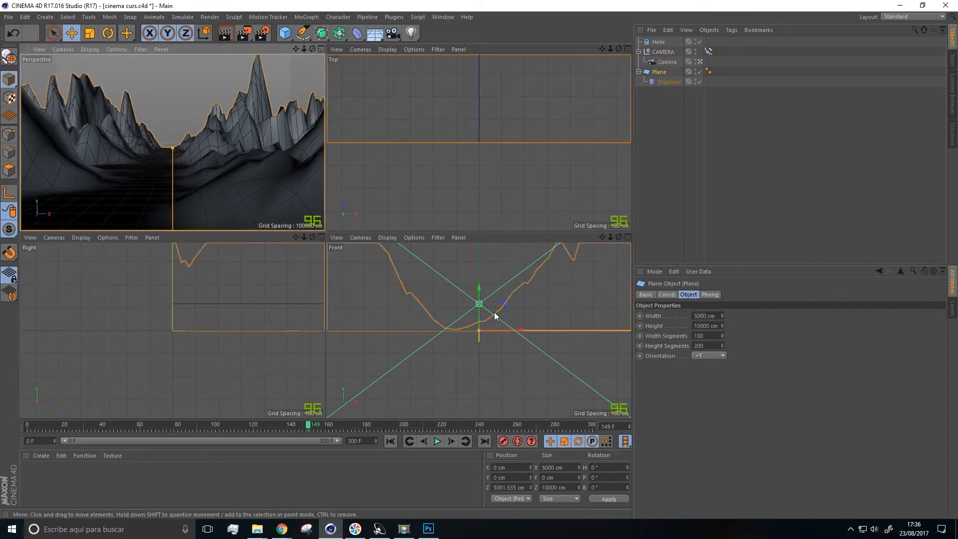
drag(521, 330, 543, 334)
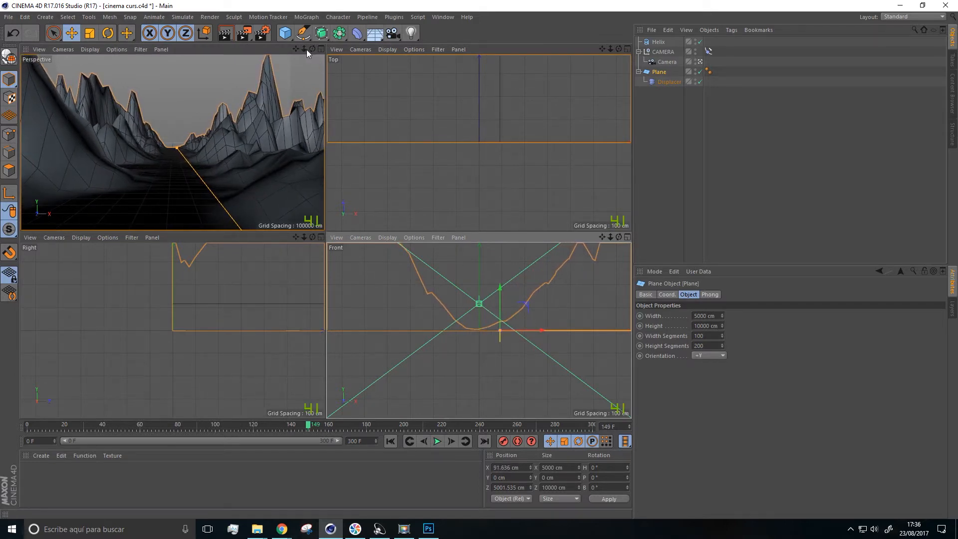
Step: Play the flight from frame 0 in the enlarged perspective view, stop at frame 176, and leave the camera view
drag(313, 425, 20, 389)
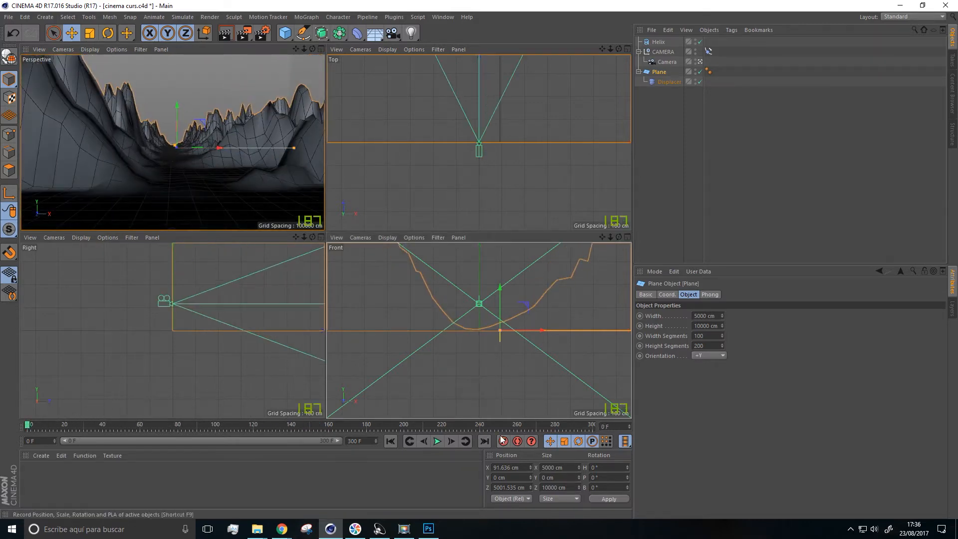
click(437, 441)
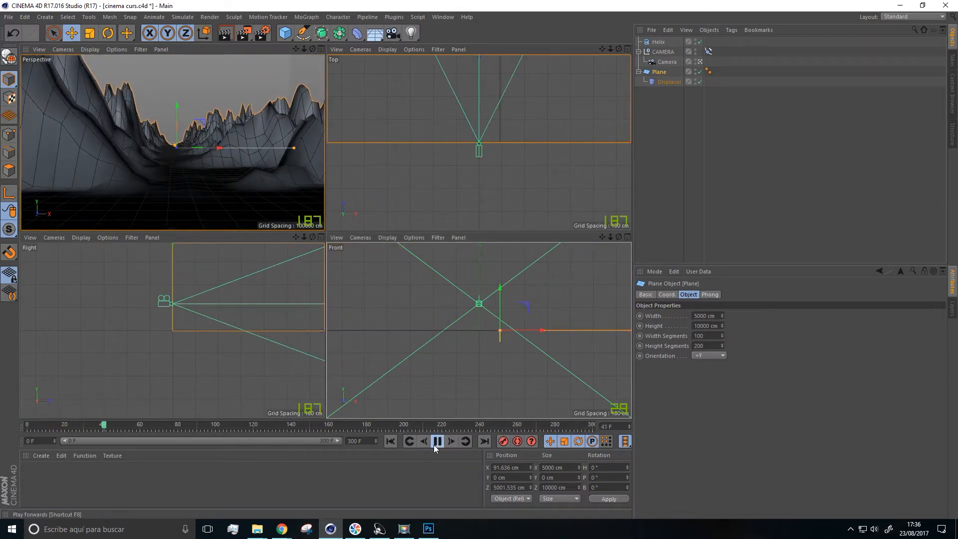
click(320, 50)
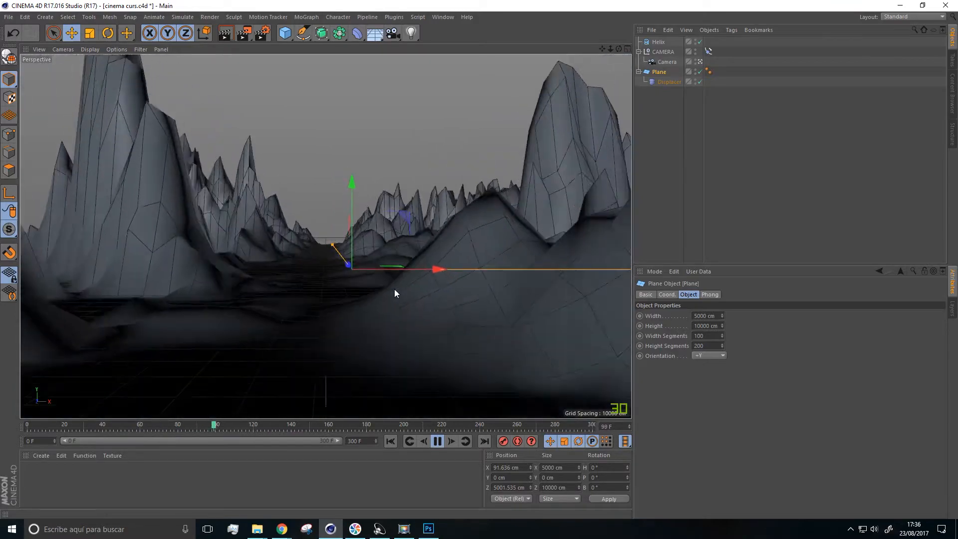
click(437, 441)
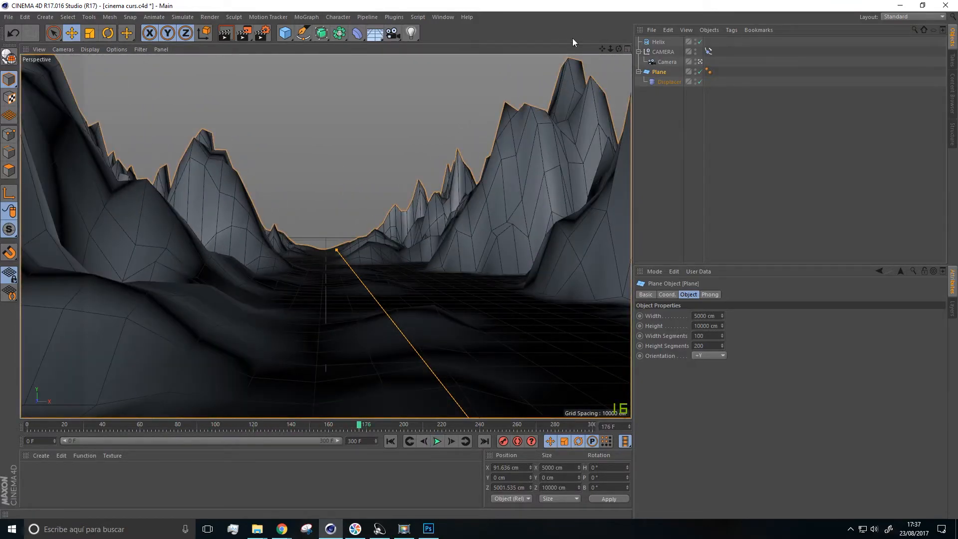
click(700, 62)
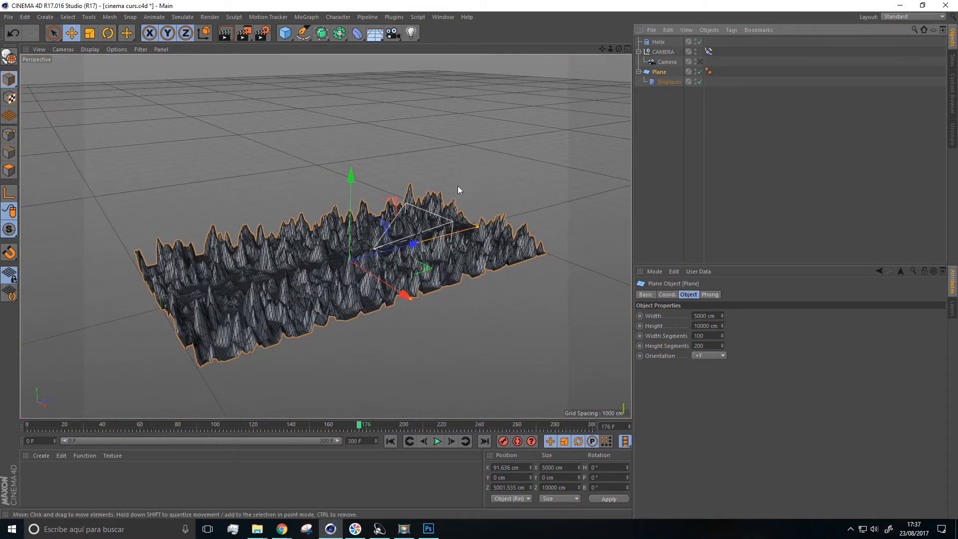
Step: Add a null object and nest the terrain plane inside it
alt+drag(387, 268, 456, 170)
alt+drag(424, 223, 350, 244)
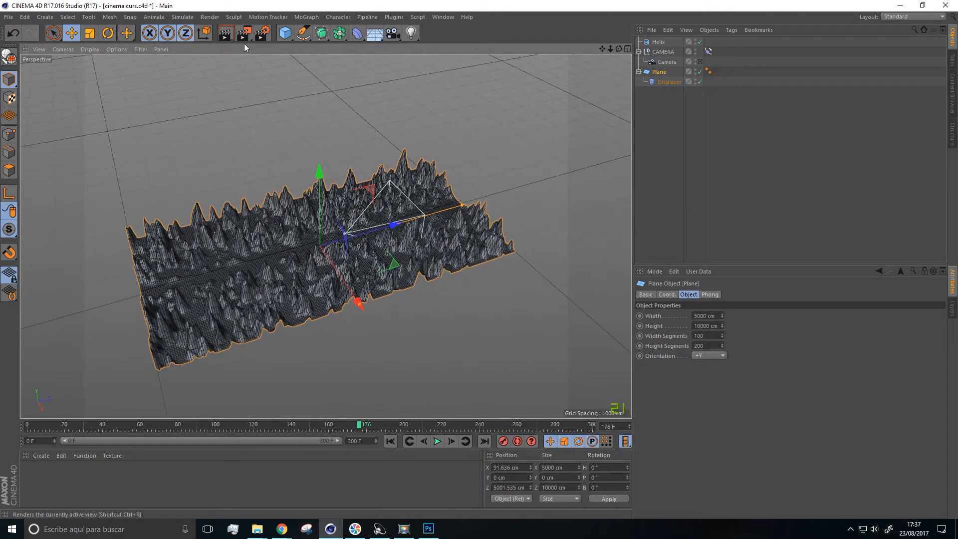
drag(285, 33, 308, 48)
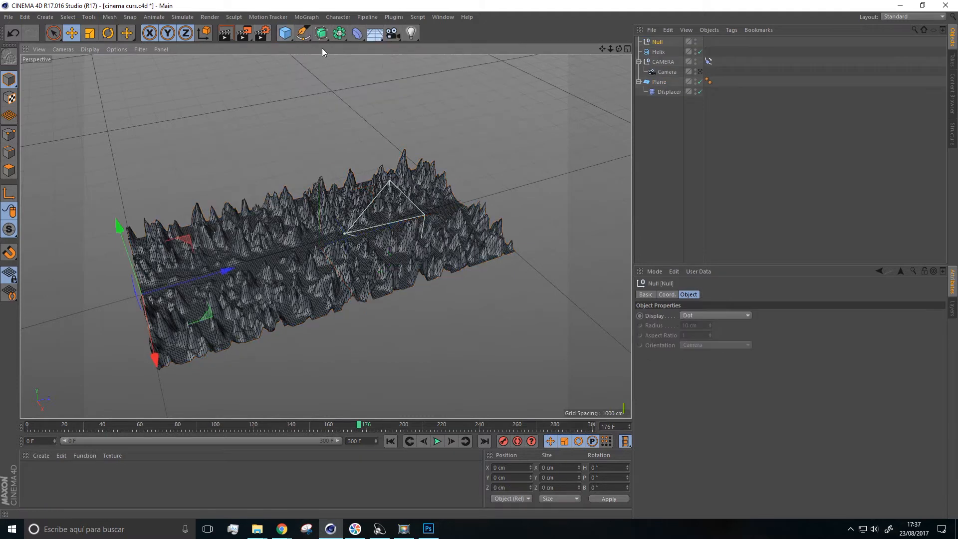
drag(658, 44, 661, 79)
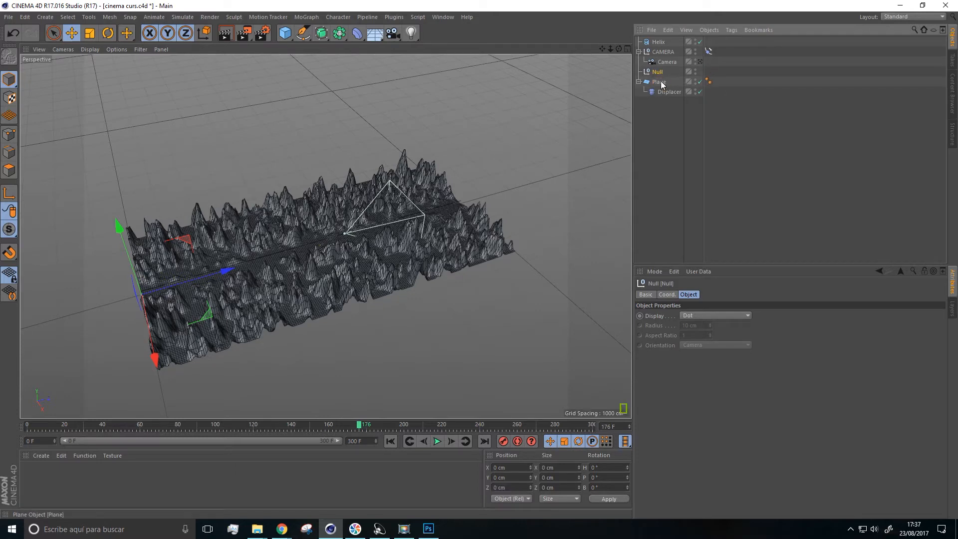
drag(661, 75, 659, 76)
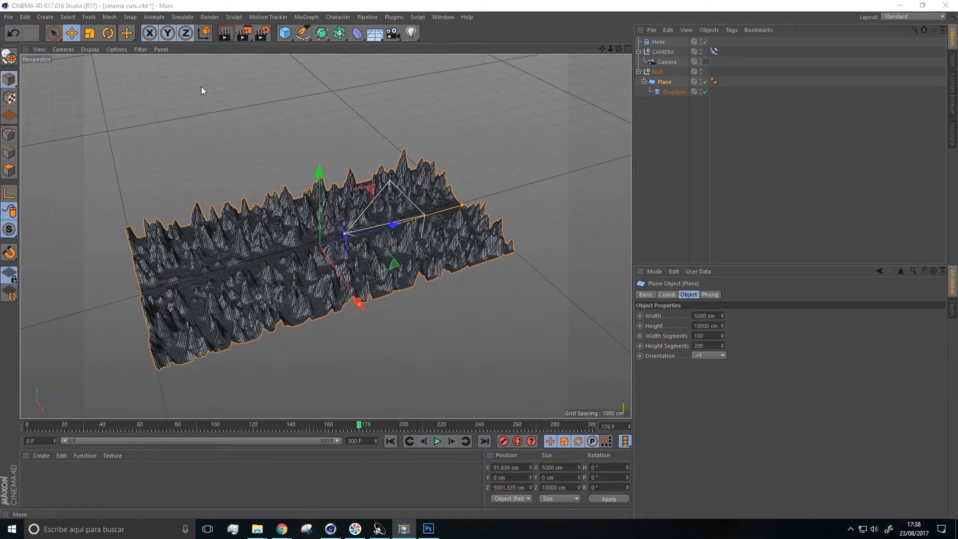
Step: Create an instance of the terrain plane with Plane as its reference object
mouse_move(395, 224)
alt+mouse_down()
mouse_move(381, 240)
mouse_move(386, 232)
alt+mouse_up()
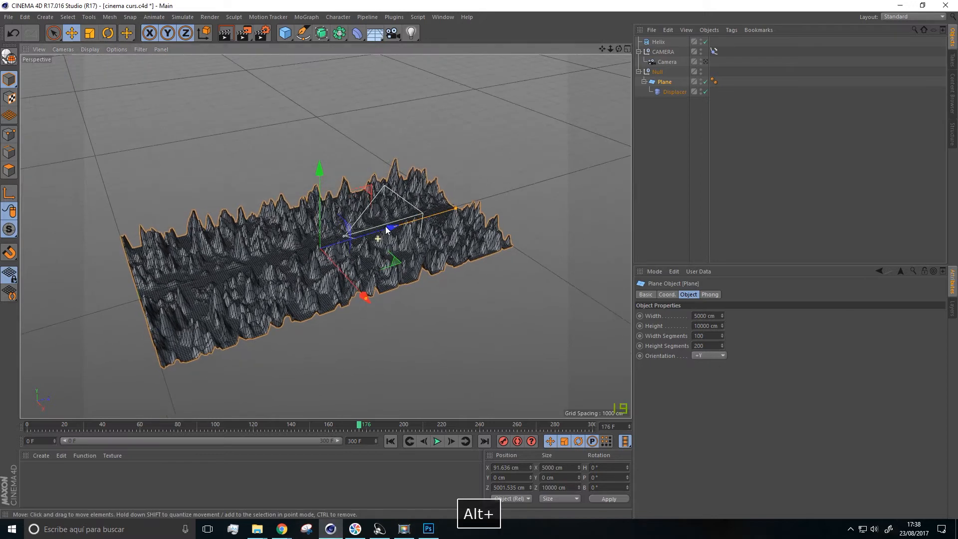
click(339, 34)
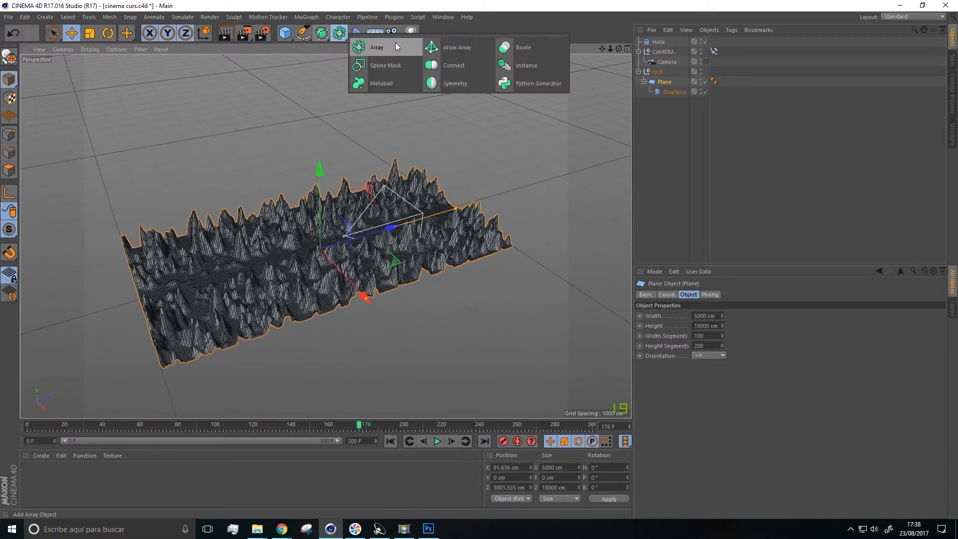
click(508, 66)
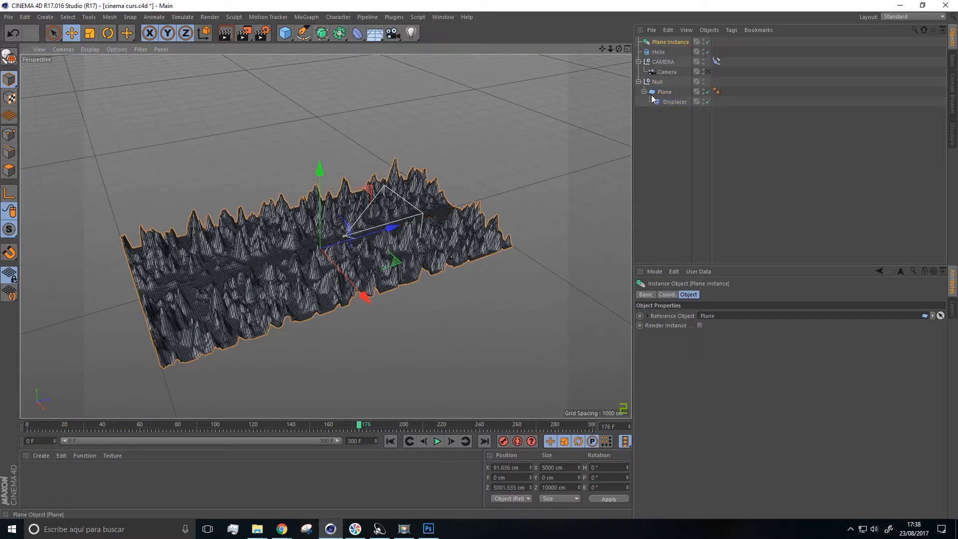
key(alt+Tab)
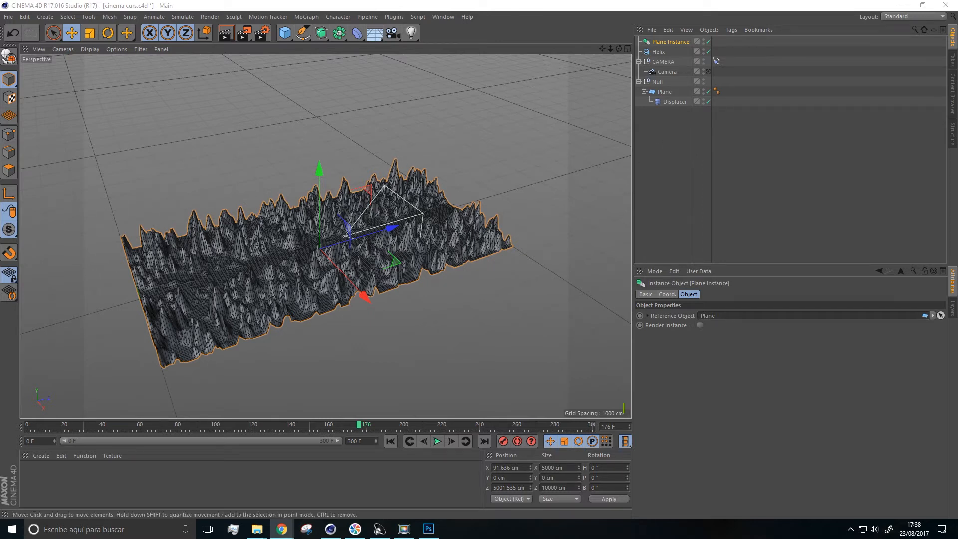
Step: Move the original terrain plane forward along Z to about 14763 cm so it continues from the end of its instance
click(664, 91)
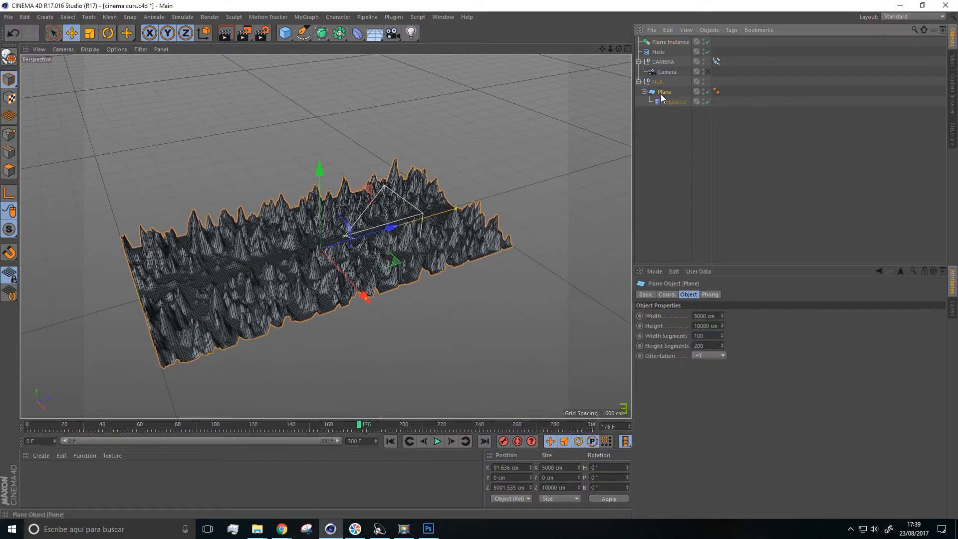
drag(392, 227, 611, 162)
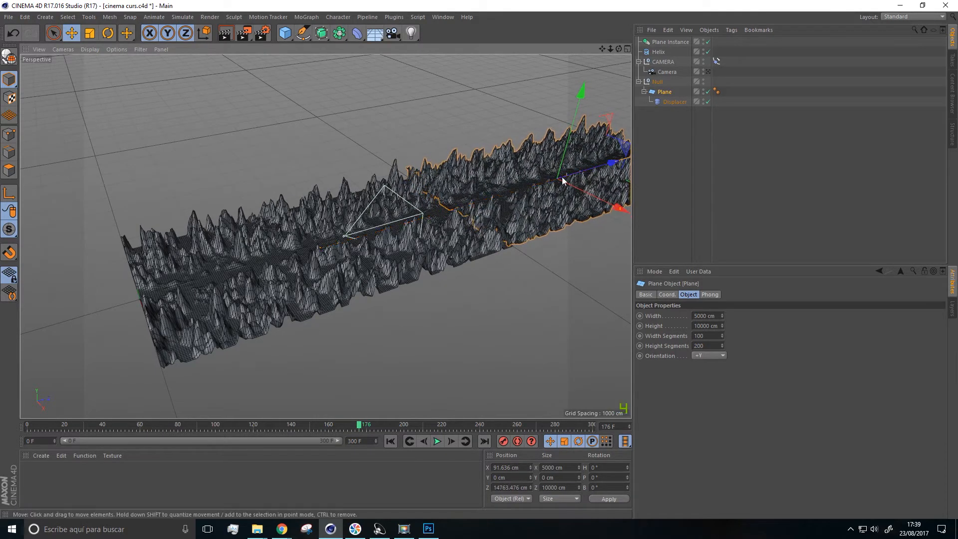
alt+drag(469, 218, 403, 195)
scroll(442, 217, up, 8)
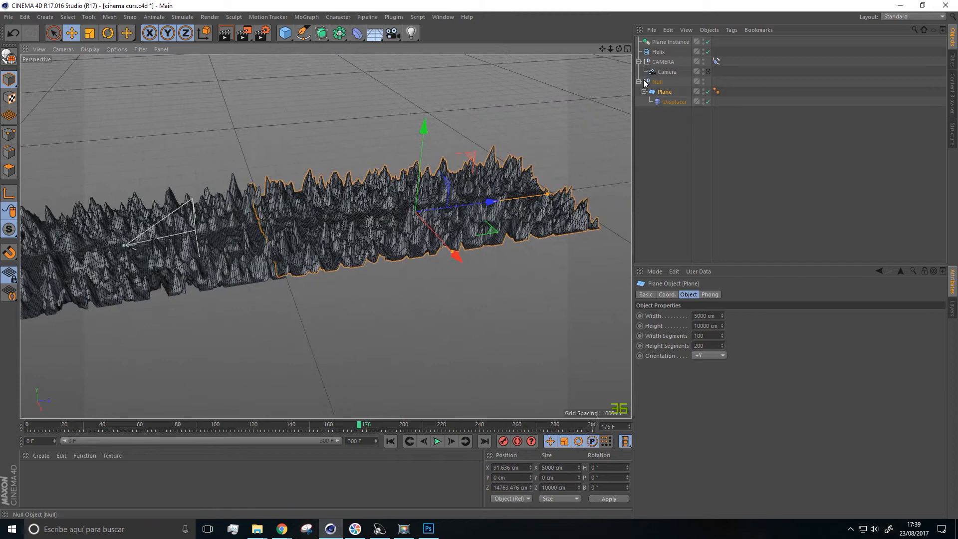
Step: Duplicate the plane instance and move the copy along Z to about 24720 cm so it continues the terrain
click(672, 43)
key(ctrl+c)
key(ctrl+v)
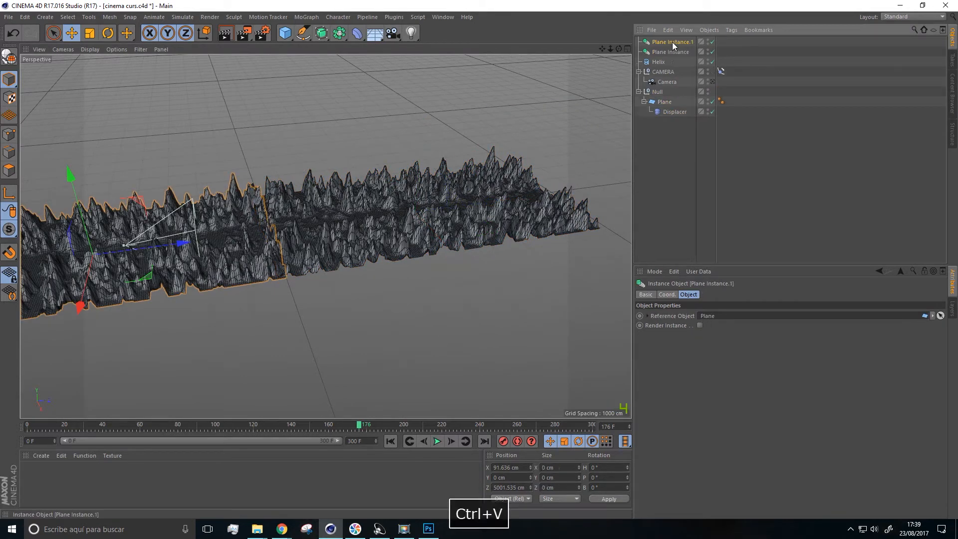
drag(185, 243, 669, 172)
alt+drag(570, 293, 487, 169)
drag(528, 136, 554, 126)
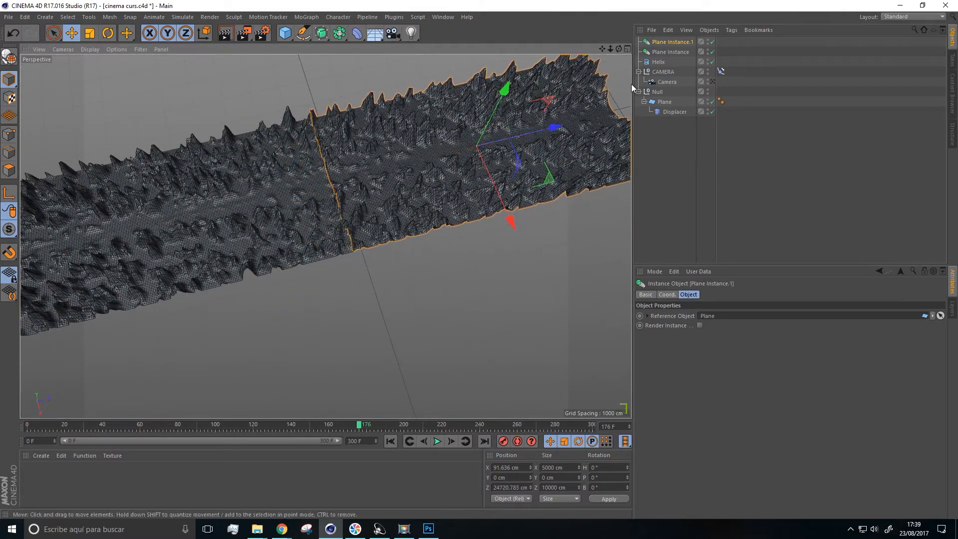
Step: Add another copy of the plane instance and move it along Z to about 34617 cm, at the terrain's far end
key(ctrl+v)
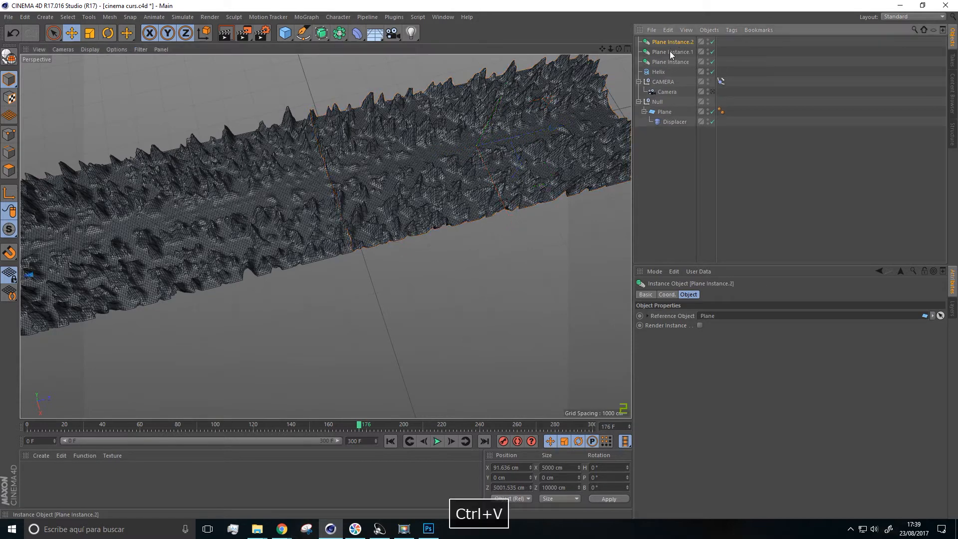
alt+drag(543, 149, 483, 196)
key(ctrl+c)
key(ctrl+z)
key(ctrl+c)
key(ctrl+v)
drag(347, 219, 488, 176)
alt+right_drag(488, 176, 403, 304)
alt+middle_drag(402, 303, 518, 210)
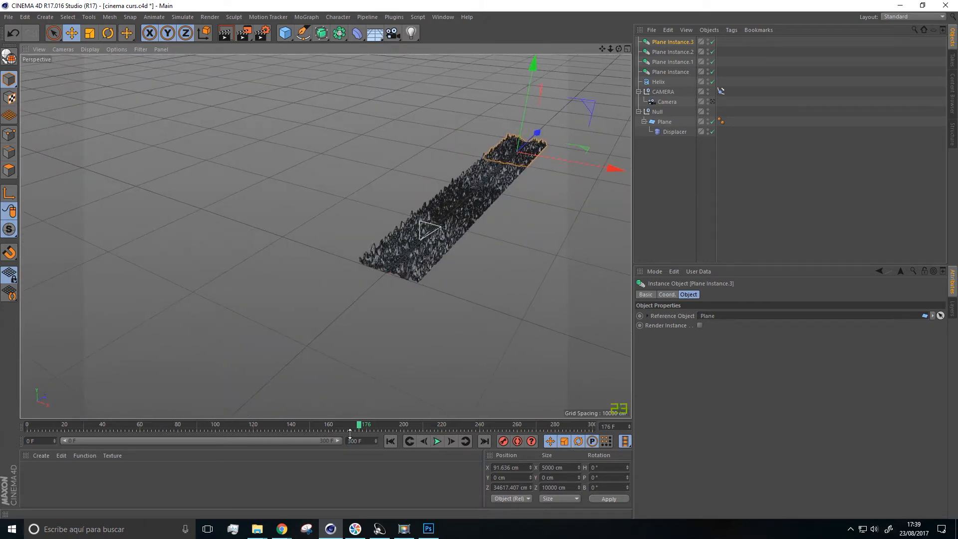
Step: Play the flight from frame 0, watch it through the camera, stop at frame 46, and leave the camera view
drag(343, 428, 6, 441)
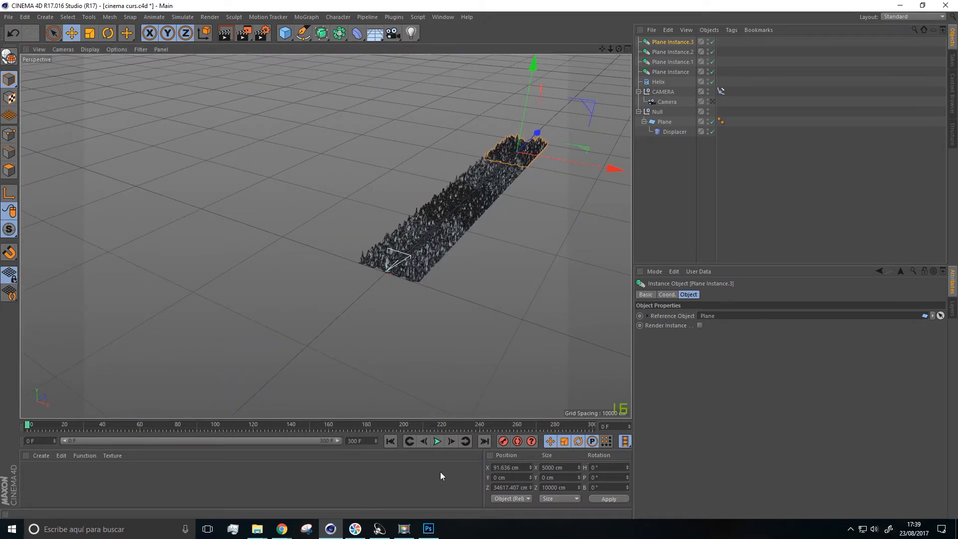
click(438, 441)
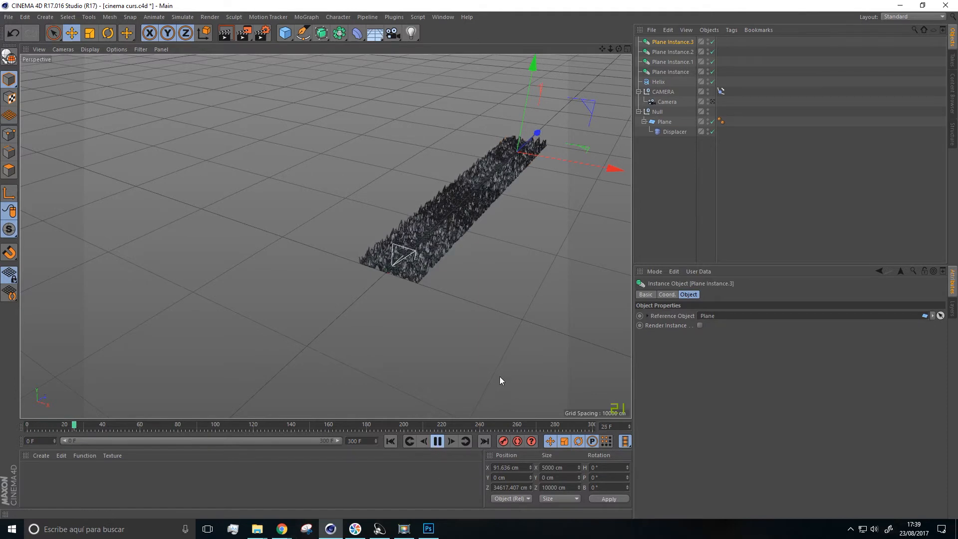
click(712, 101)
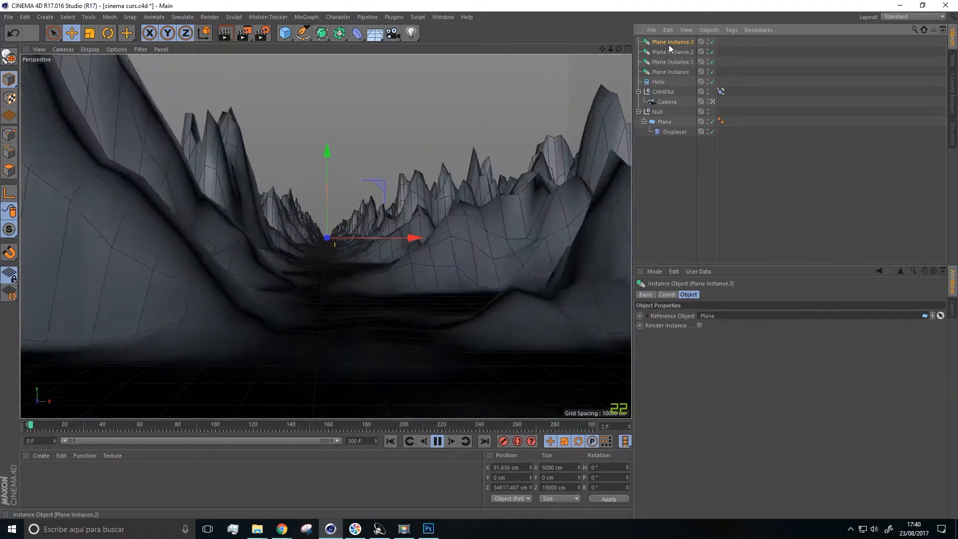
click(437, 441)
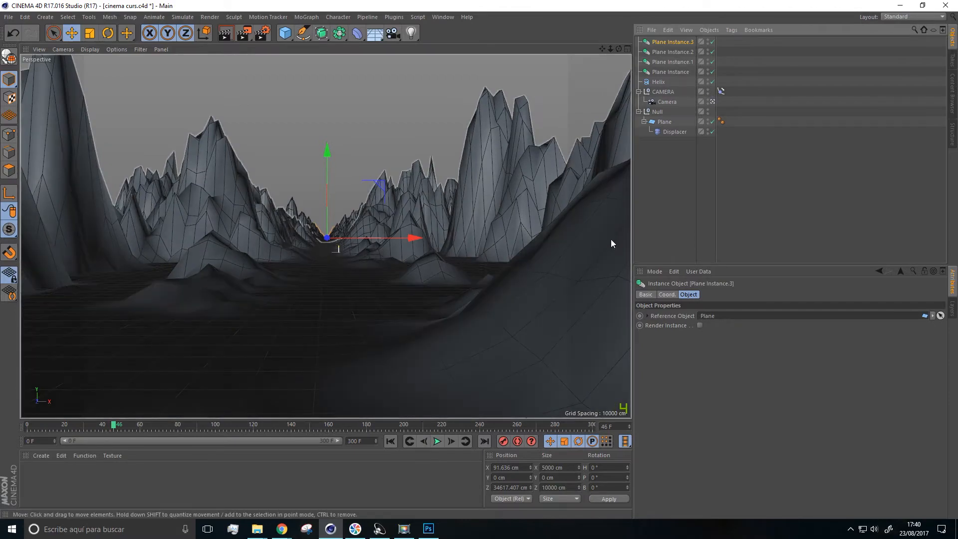
click(712, 101)
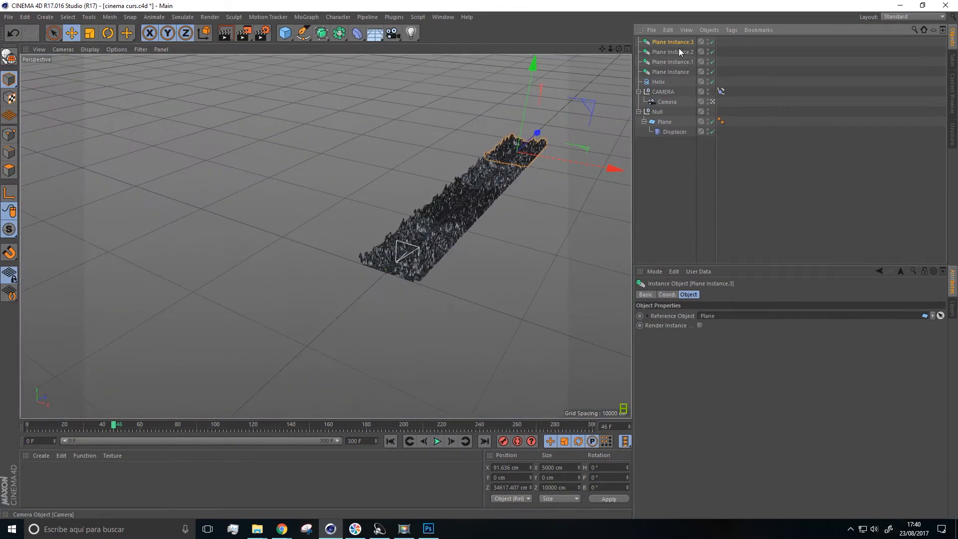
Step: Duplicate the farthest plane instance and move the copy along Z to about 44542 cm to lengthen the terrain
alt+middle_drag(487, 240, 351, 295)
alt+right_drag(351, 295, 437, 222)
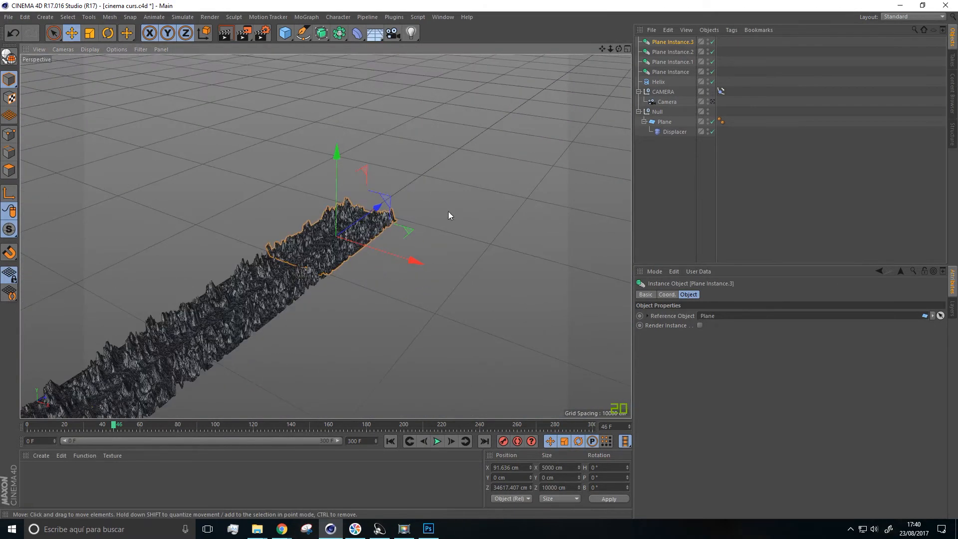
key(ctrl+c)
key(ctrl+v)
mouse_move(380, 207)
mouse_down()
mouse_move(437, 166)
mouse_move(420, 202)
mouse_move(383, 206)
mouse_up()
alt+right_drag(382, 205, 422, 171)
drag(519, 112, 498, 116)
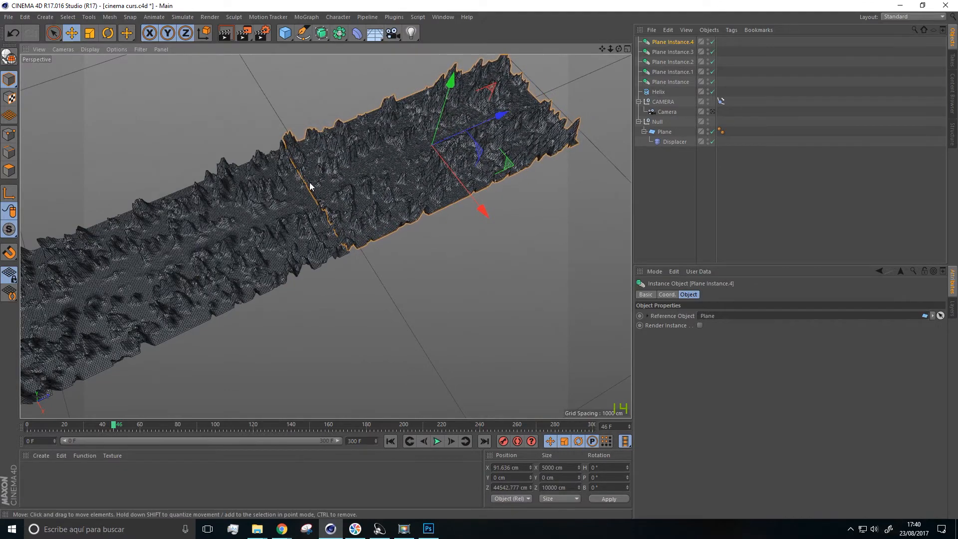
alt+drag(310, 184, 359, 143)
alt+right_drag(359, 142, 301, 193)
alt+drag(326, 236, 400, 204)
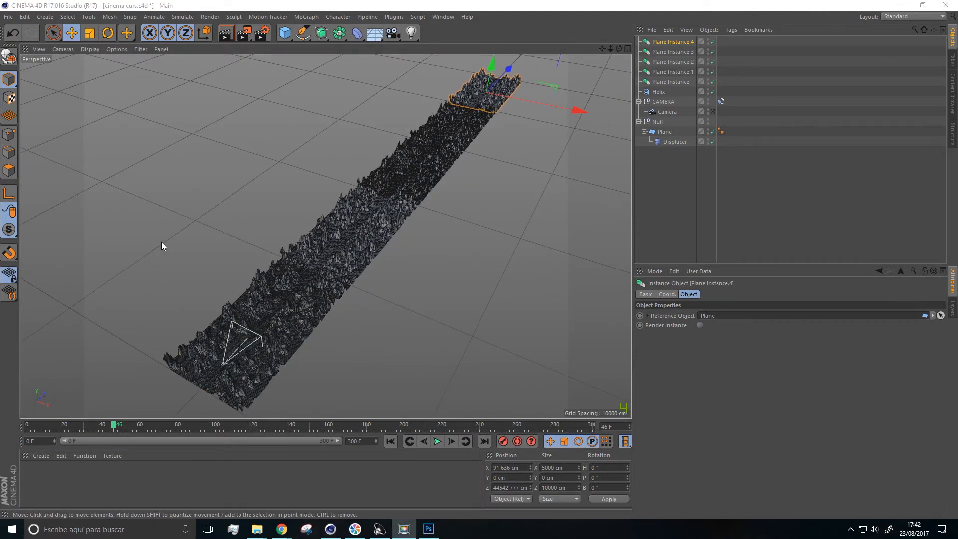
Step: Examine the joins between the terrain planes at close range and move the animation to frame 51
alt+drag(421, 229, 421, 210)
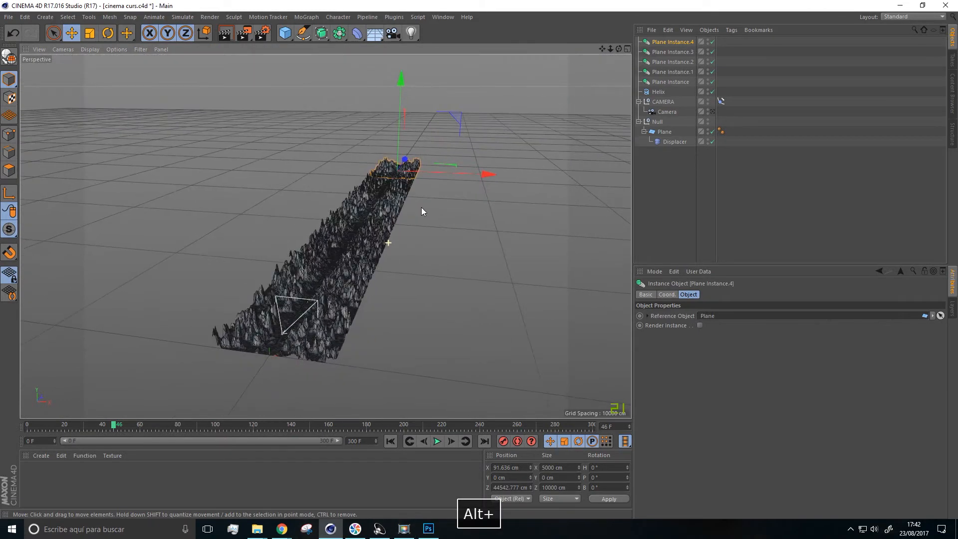
scroll(349, 261, up, 15)
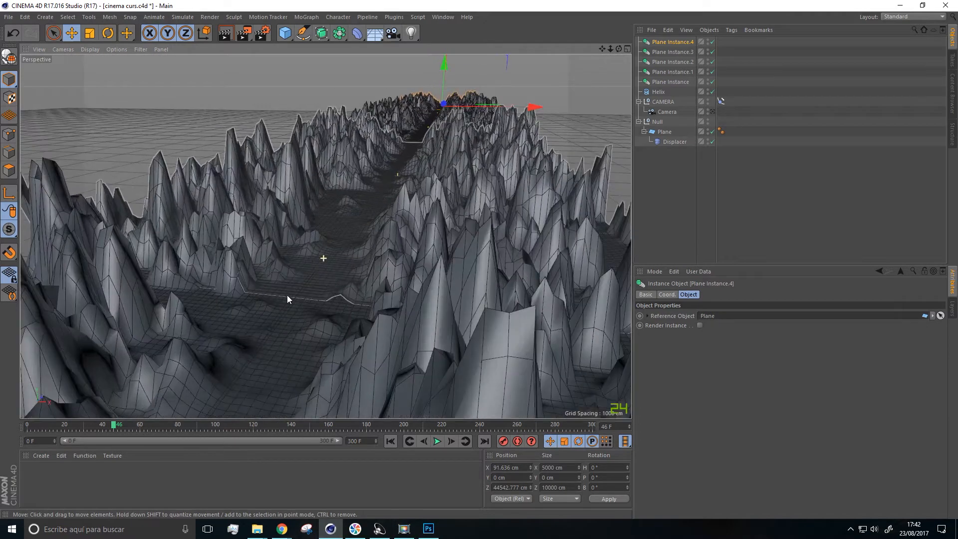
alt+drag(323, 297, 289, 354)
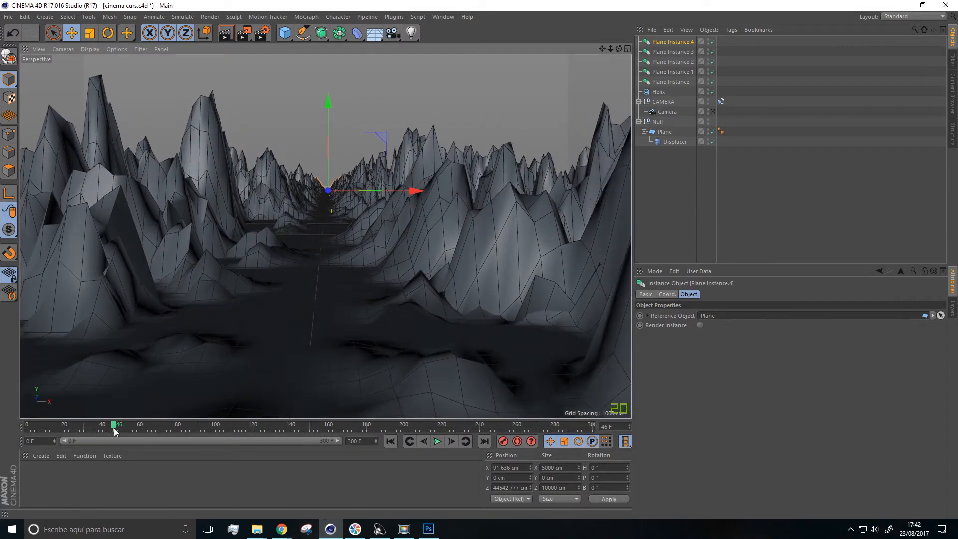
drag(113, 424, 124, 424)
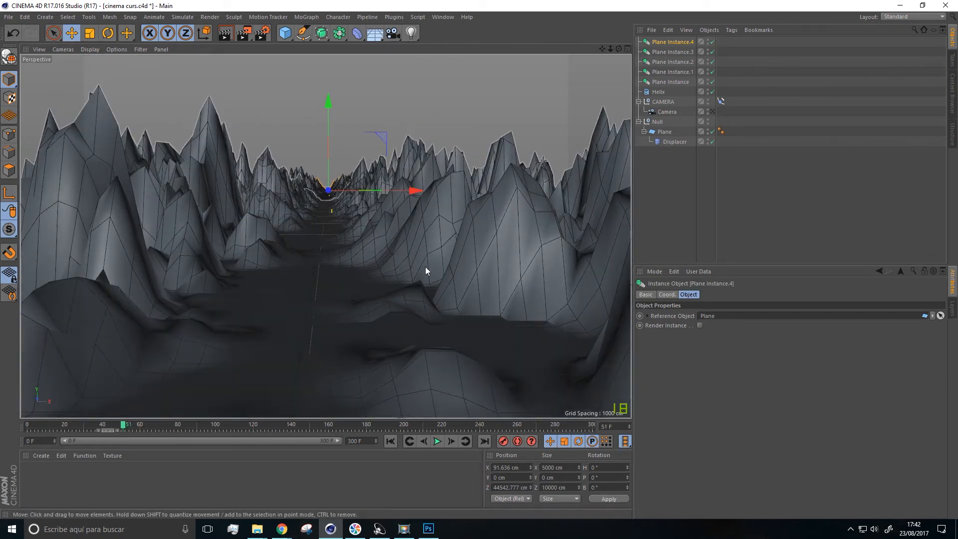
mouse_move(384, 286)
alt+mouse_down()
mouse_move(369, 295)
mouse_move(429, 272)
alt+mouse_up()
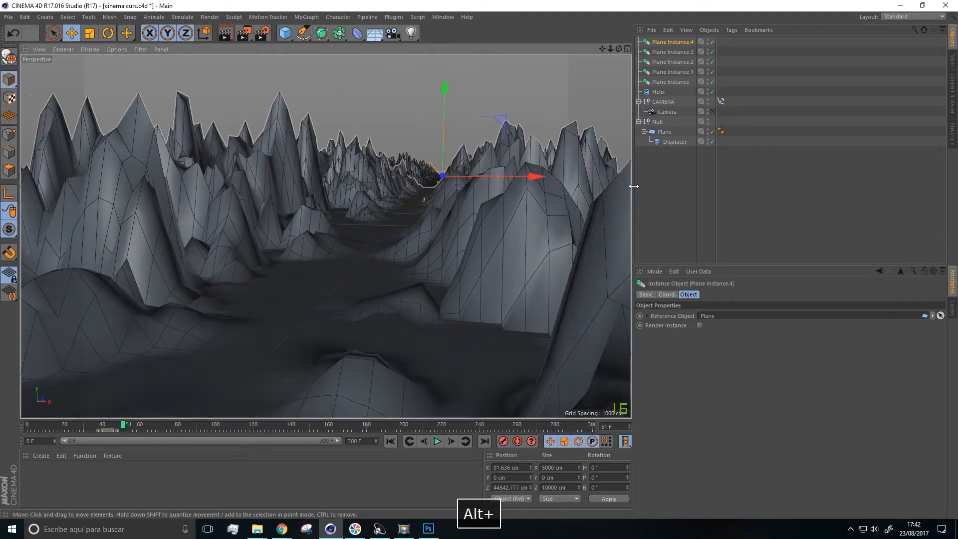
Step: Add a Gradient shader as a new layer in the Displacer's Layer shader
click(666, 143)
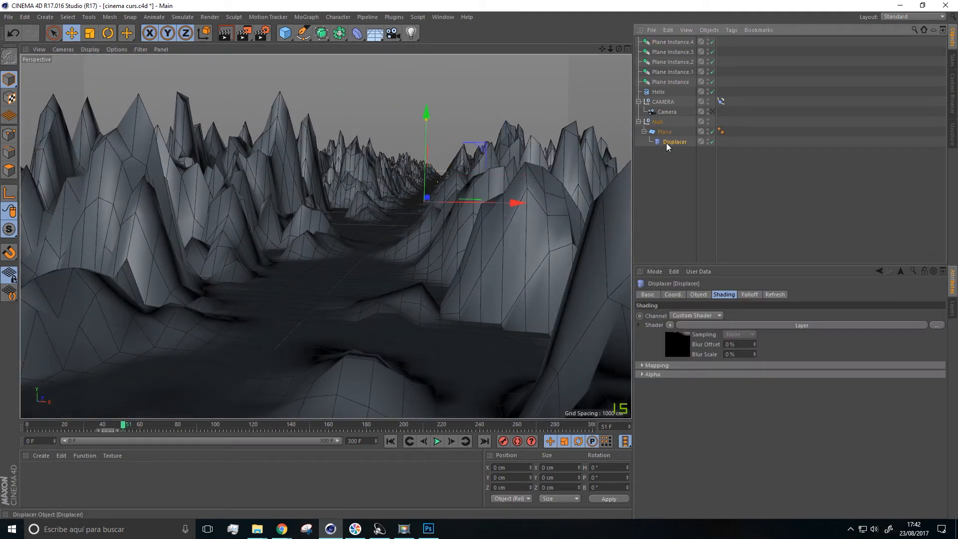
click(675, 343)
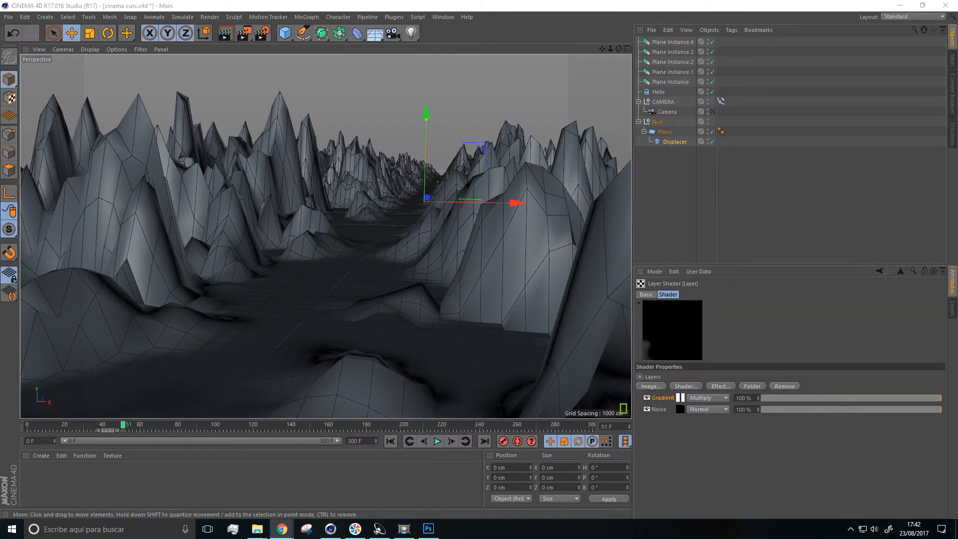
alt+drag(460, 338, 403, 314)
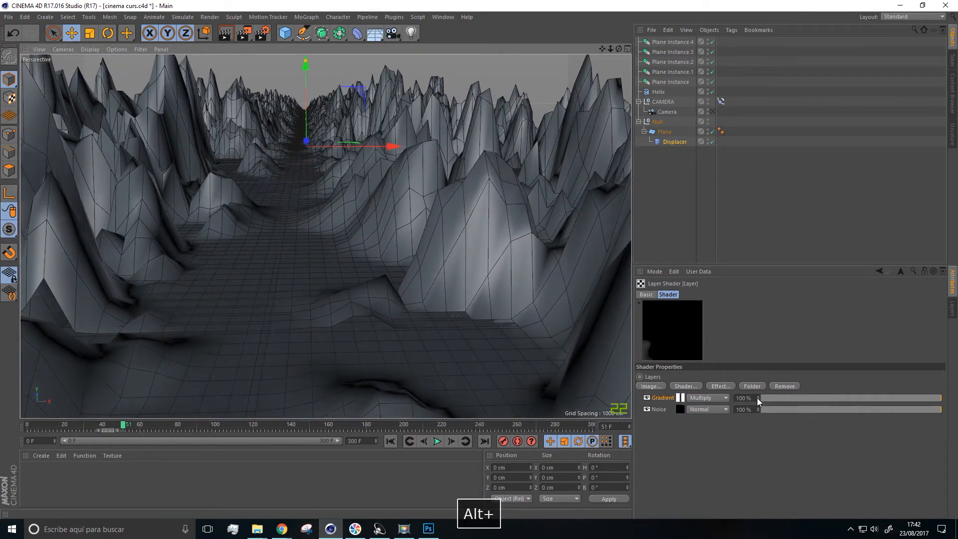
click(684, 386)
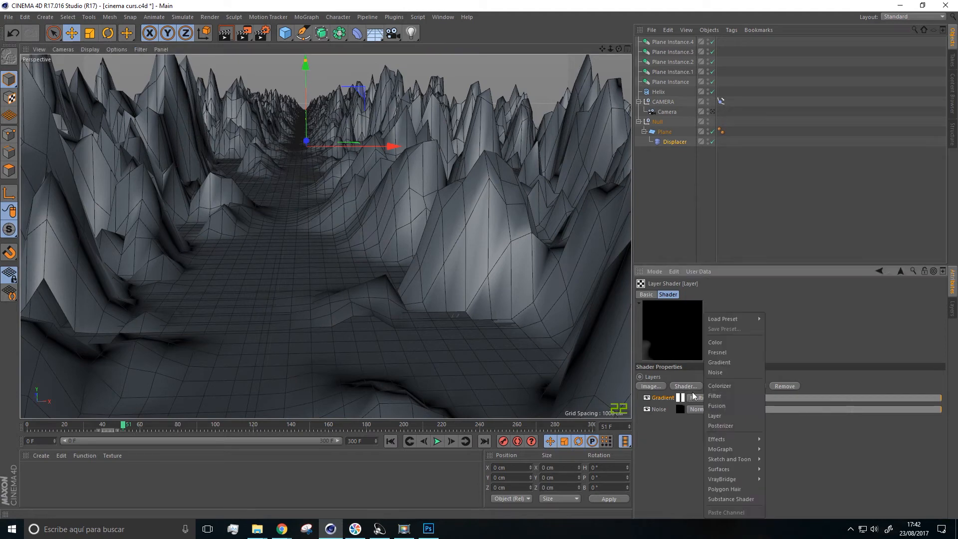
click(724, 363)
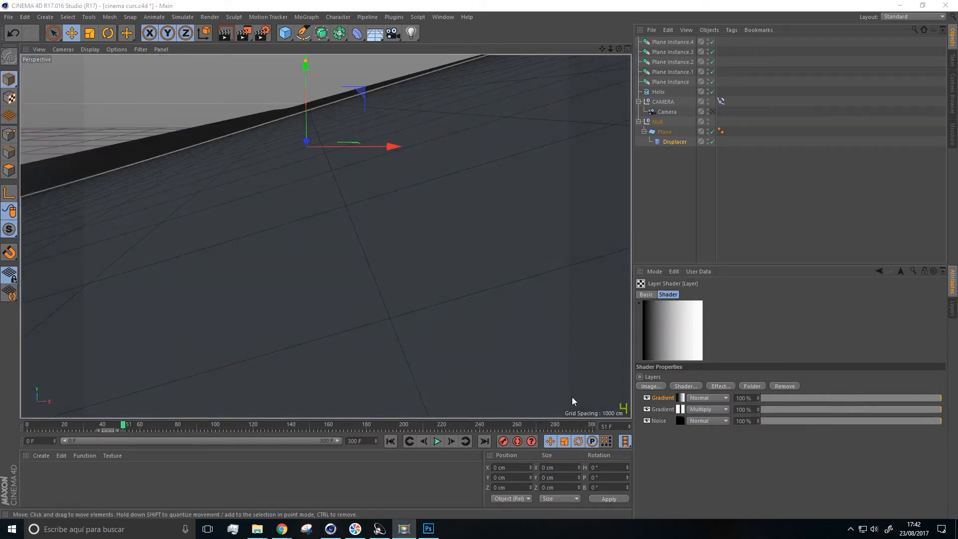
Step: Set the new gradient's type to 2D - Box and inspect its effect on the terrain planes
click(682, 403)
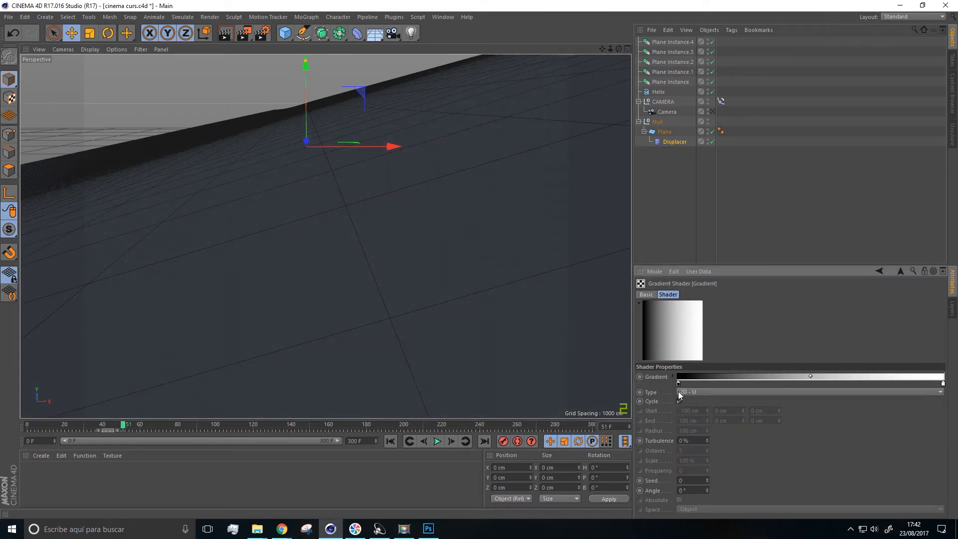
click(681, 392)
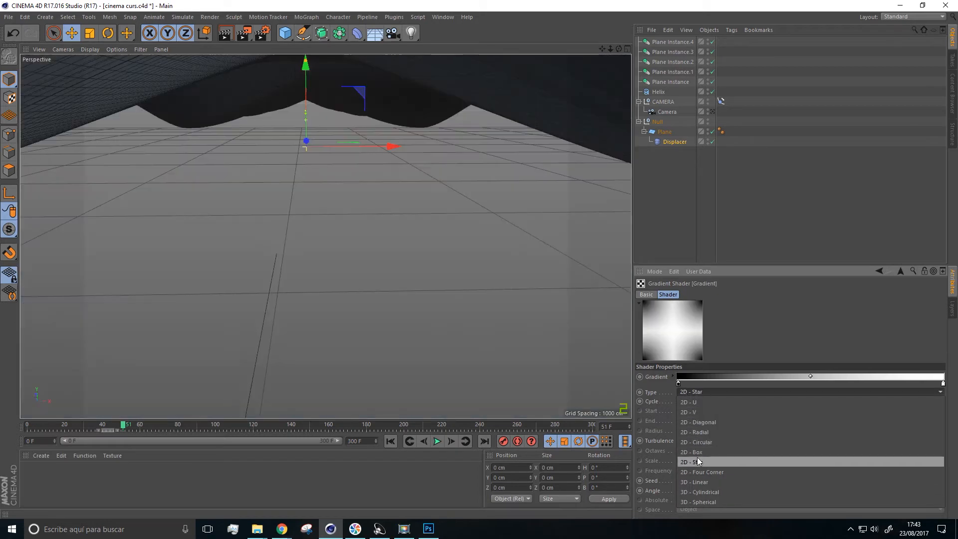
click(700, 453)
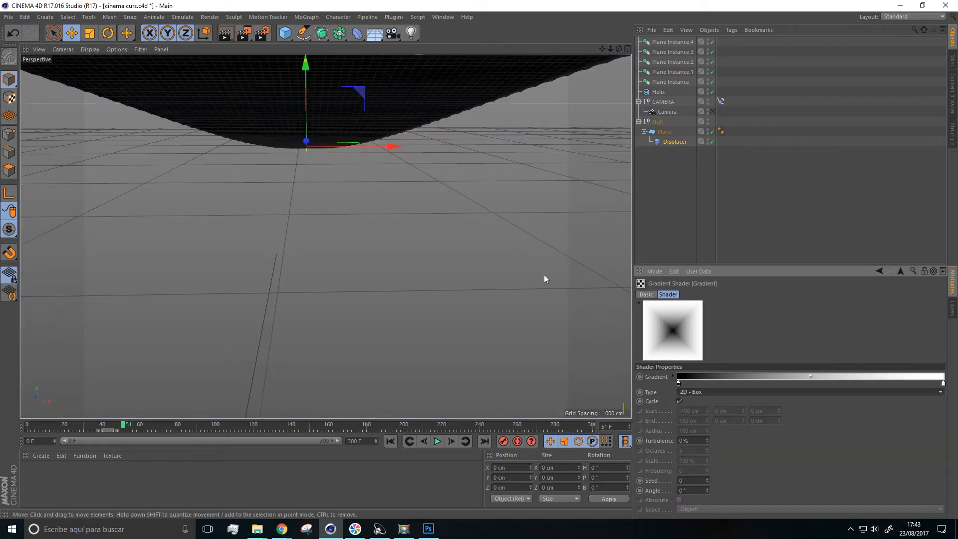
alt+drag(491, 224, 239, 235)
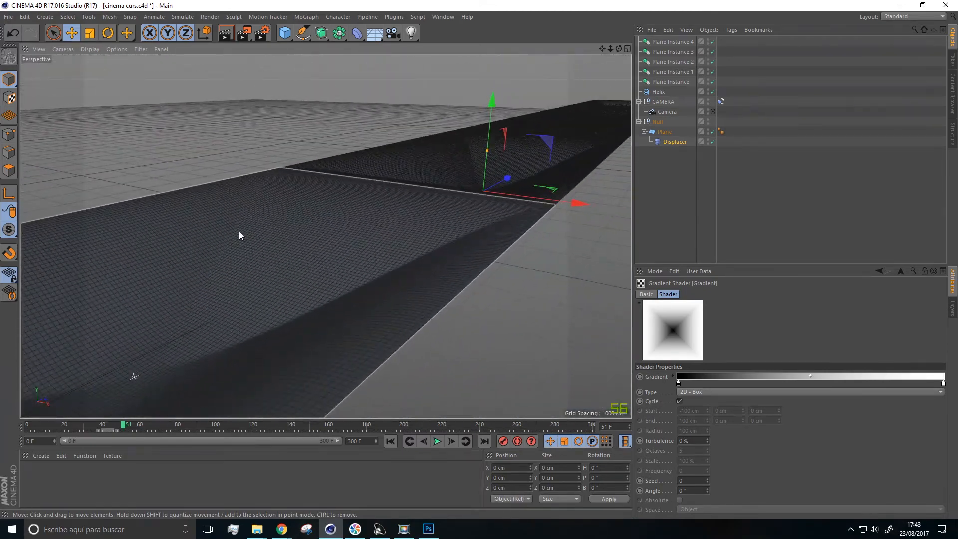
alt+drag(175, 317, 336, 302)
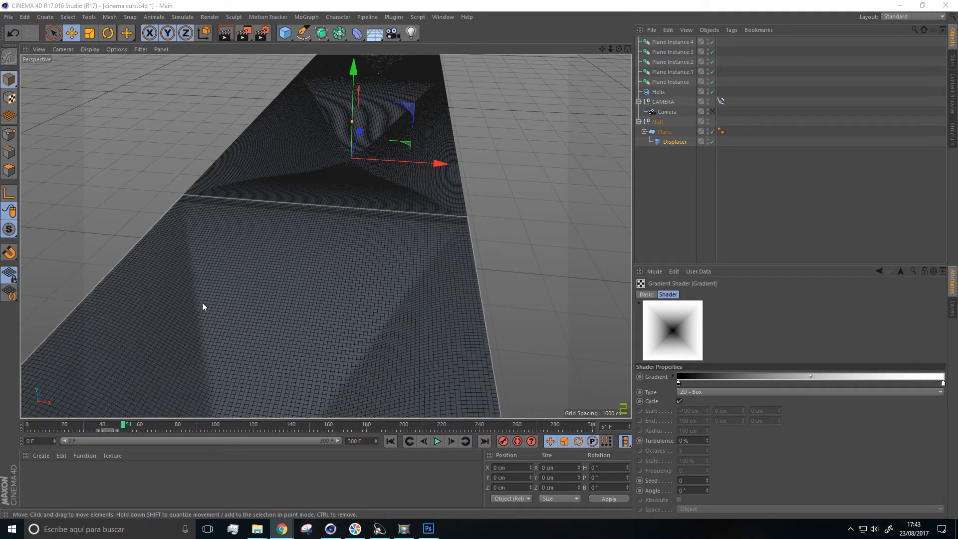
Step: Invert the box gradient's knots and slide the white knot close to the black knot to narrow the dark border
right_click(697, 379)
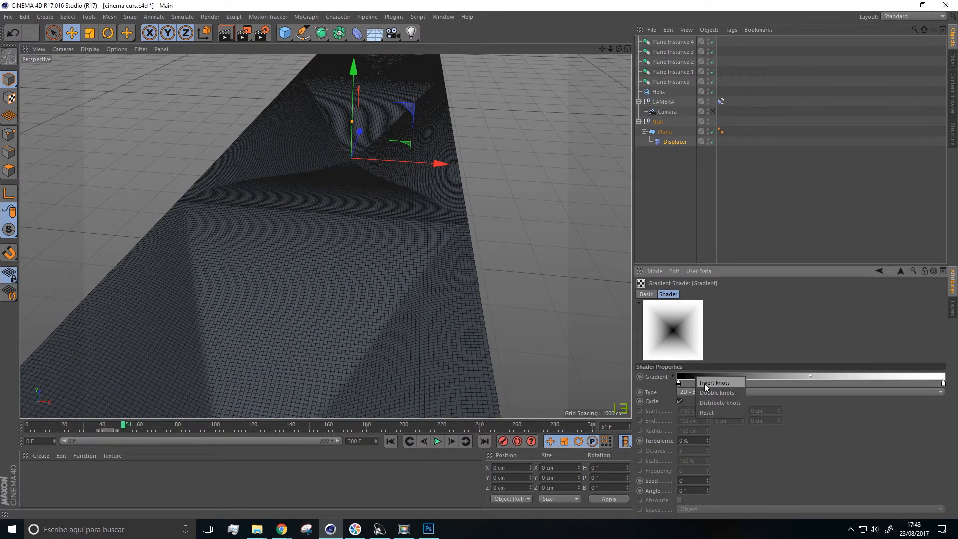
click(733, 383)
alt+drag(570, 295, 298, 257)
alt+drag(228, 247, 228, 349)
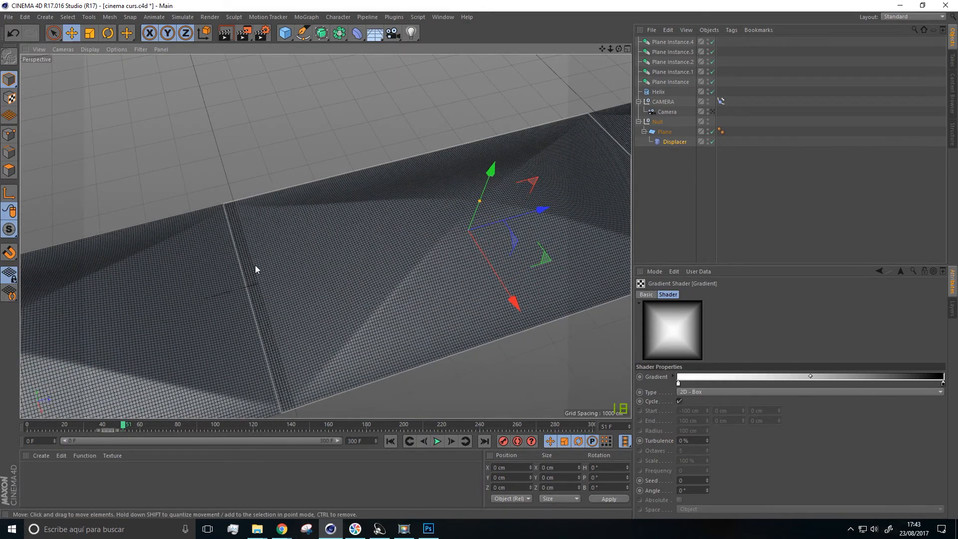
alt+drag(398, 155, 499, 200)
mouse_move(294, 307)
alt+mouse_down()
mouse_move(339, 244)
mouse_move(451, 337)
mouse_move(463, 321)
mouse_move(432, 331)
mouse_move(424, 349)
mouse_move(531, 291)
mouse_move(483, 312)
mouse_move(515, 314)
mouse_move(498, 292)
alt+mouse_up()
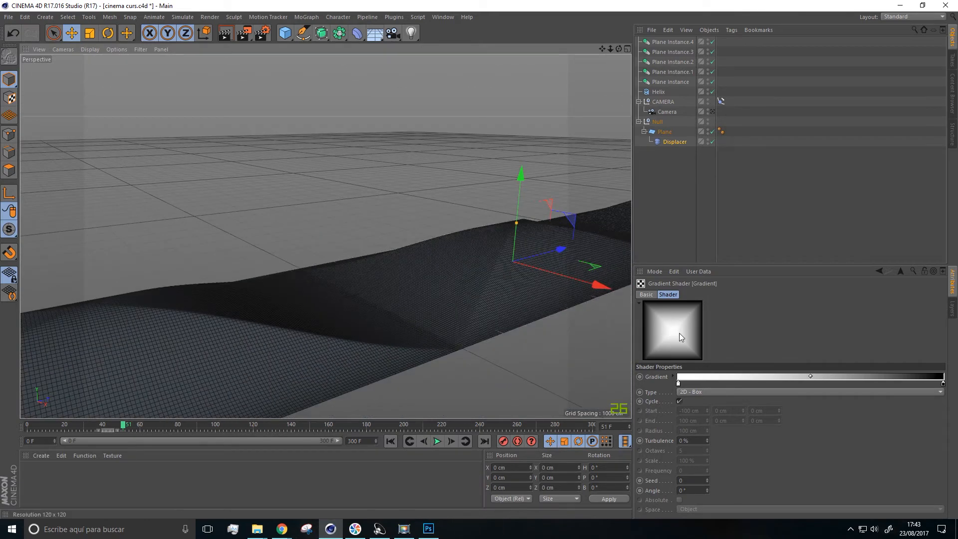
alt+drag(462, 299, 435, 307)
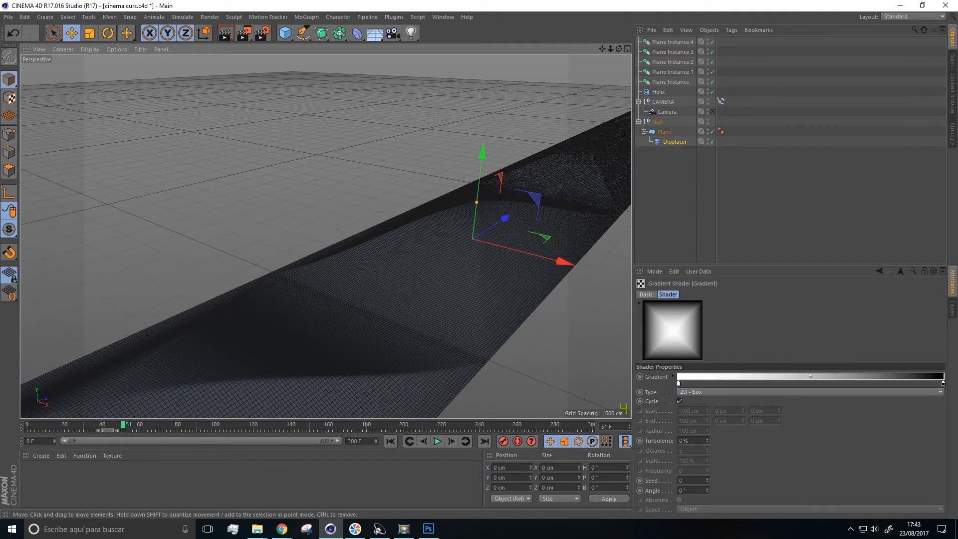
drag(680, 383, 936, 394)
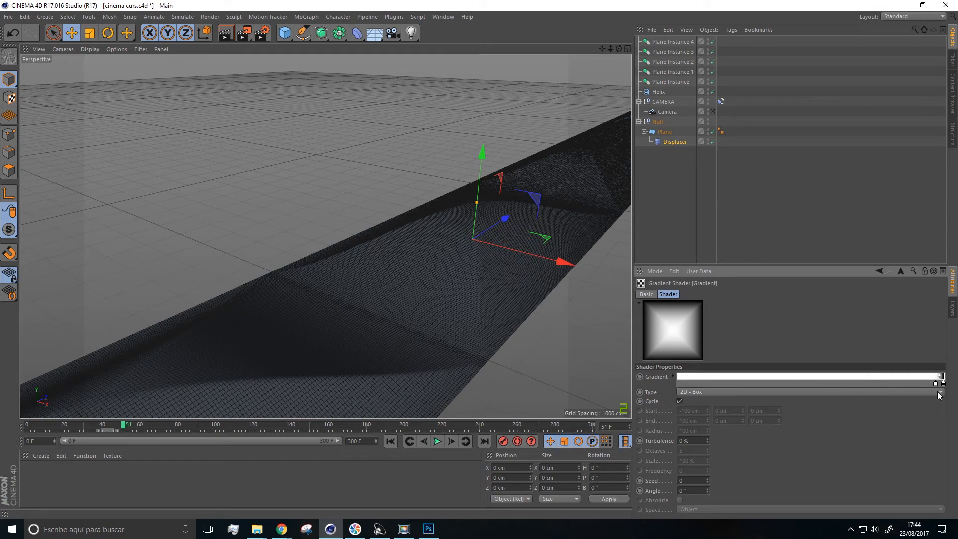
alt+drag(463, 268, 429, 272)
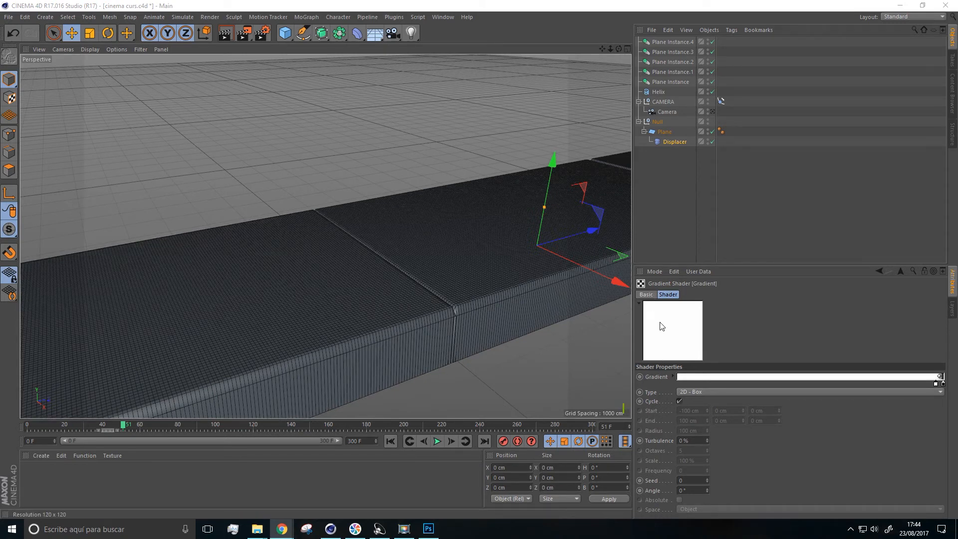
Step: Return to the Layer shader and set the new Gradient layer's blend mode to Multiply
click(901, 272)
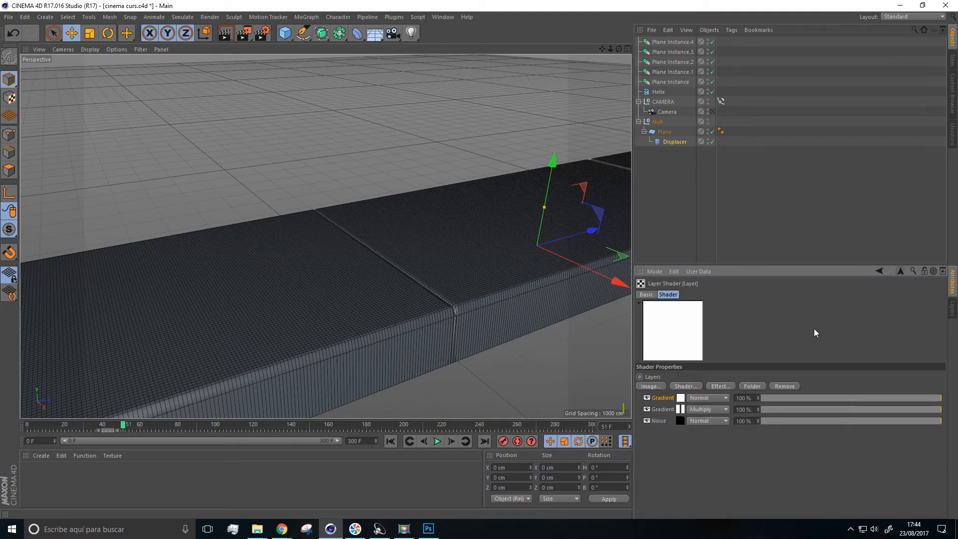
click(724, 397)
click(700, 191)
alt+drag(439, 265, 329, 402)
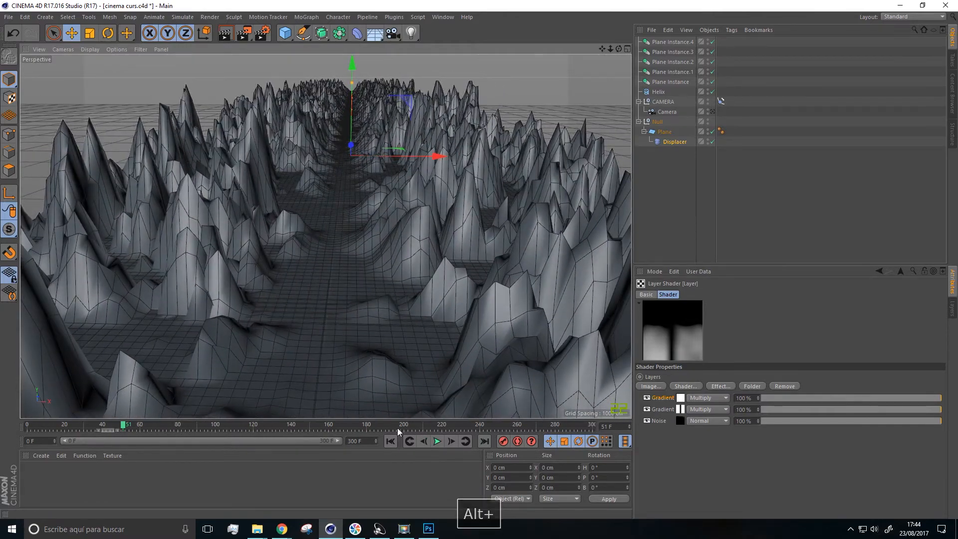
Step: Scrub the animation to frame 104 and examine the seams between the terrain planes up close
mouse_move(123, 426)
mouse_down()
mouse_move(40, 425)
mouse_move(140, 427)
mouse_up()
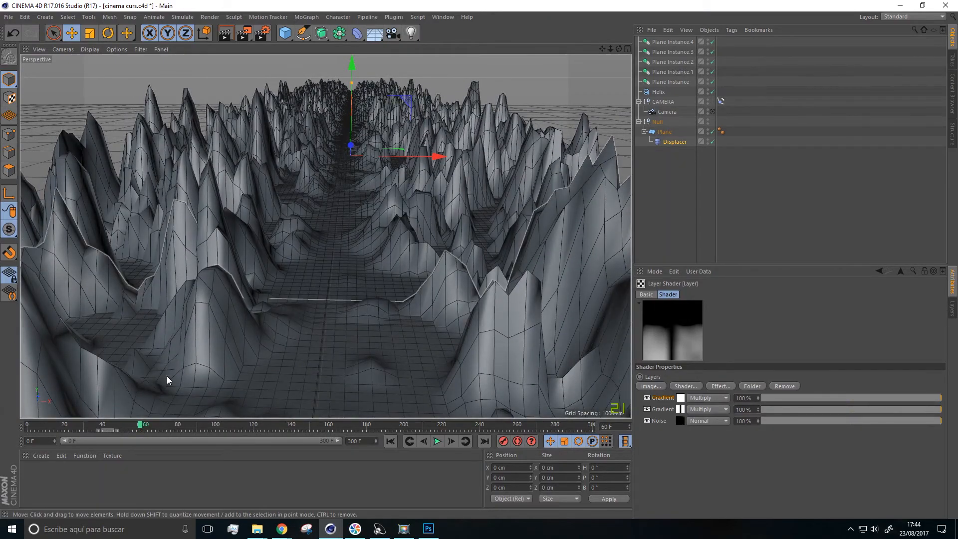
drag(142, 427, 223, 425)
alt+drag(291, 346, 252, 372)
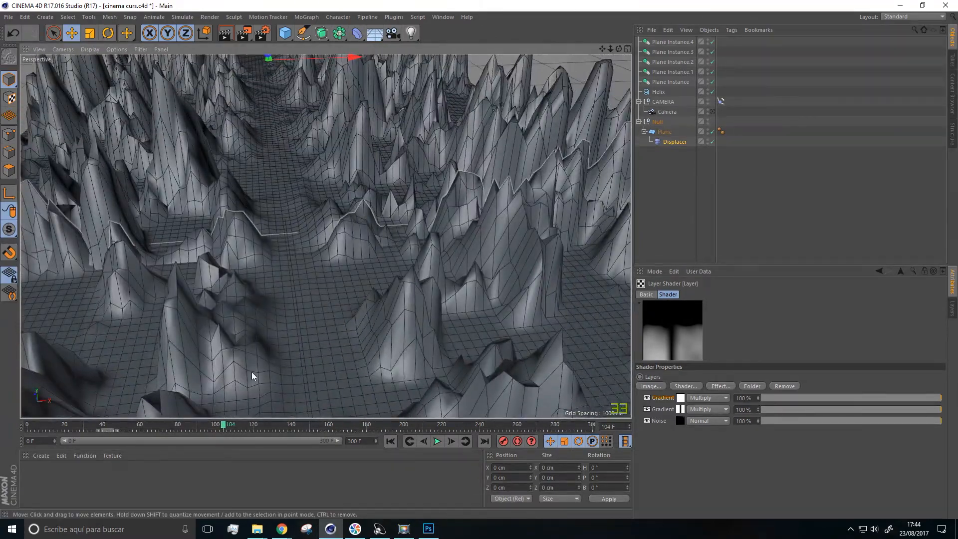
Step: Review the available types of the box Gradient layer without changing it, and return to the Layer shader
click(679, 398)
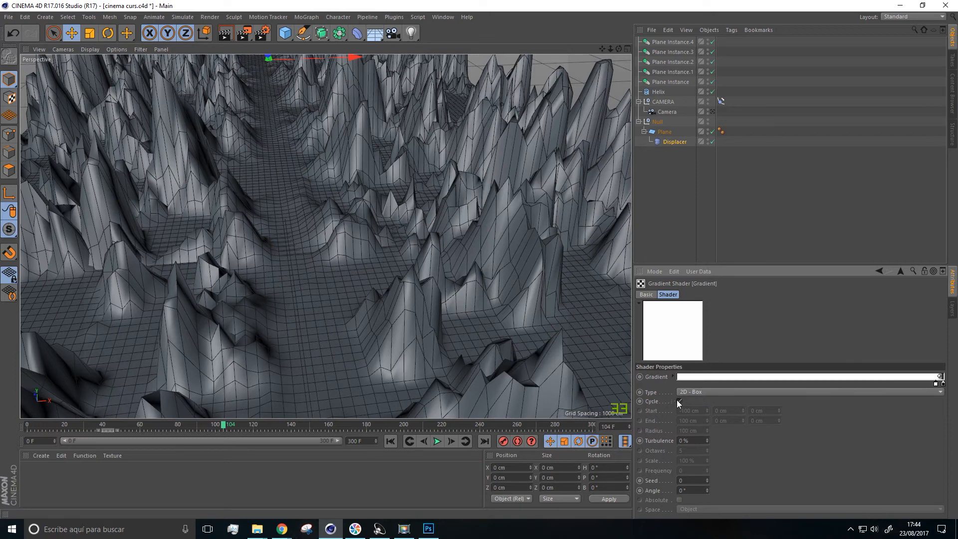
click(695, 393)
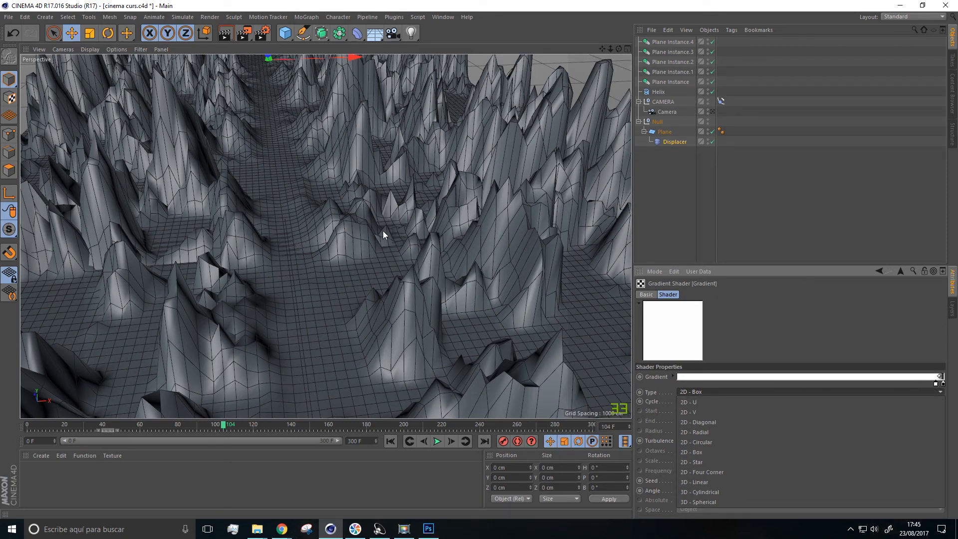
click(644, 299)
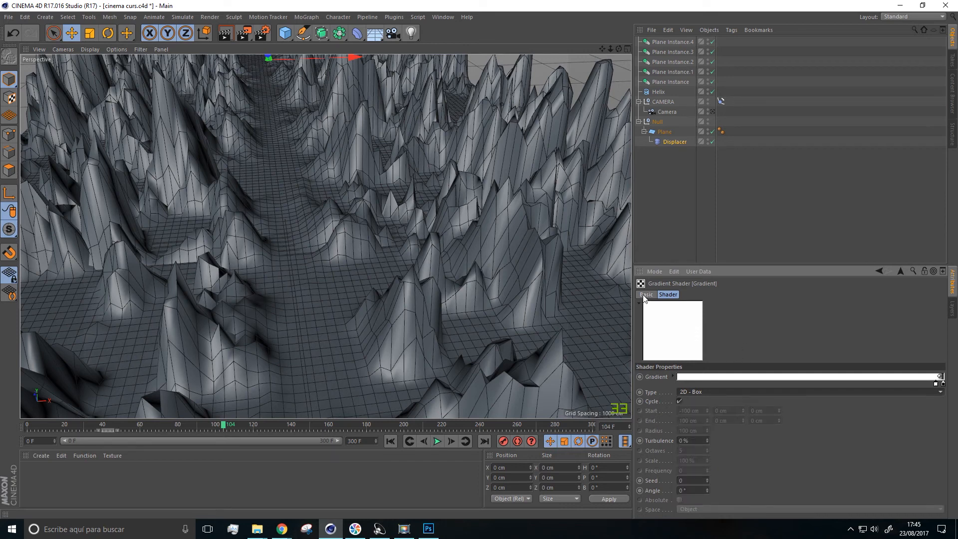
click(898, 272)
Step: Play and scrub the animation from an overview of the terrain to check the joins between the planes
alt+drag(463, 319, 376, 267)
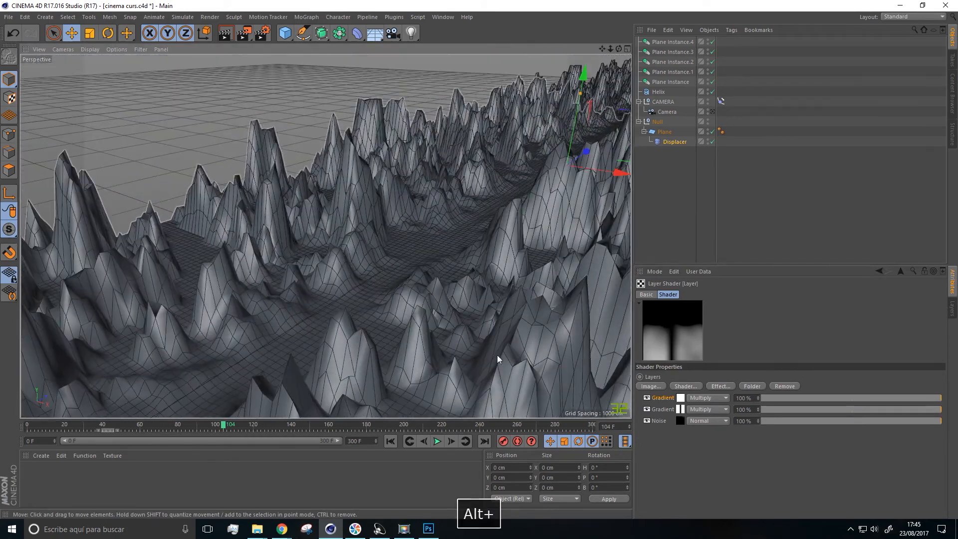
alt+drag(355, 354, 409, 419)
click(437, 441)
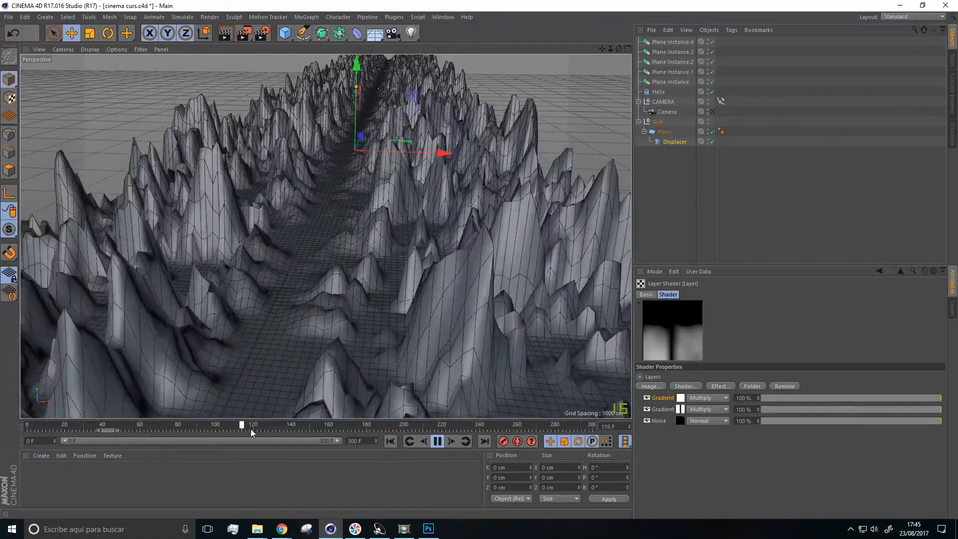
drag(263, 425, 292, 419)
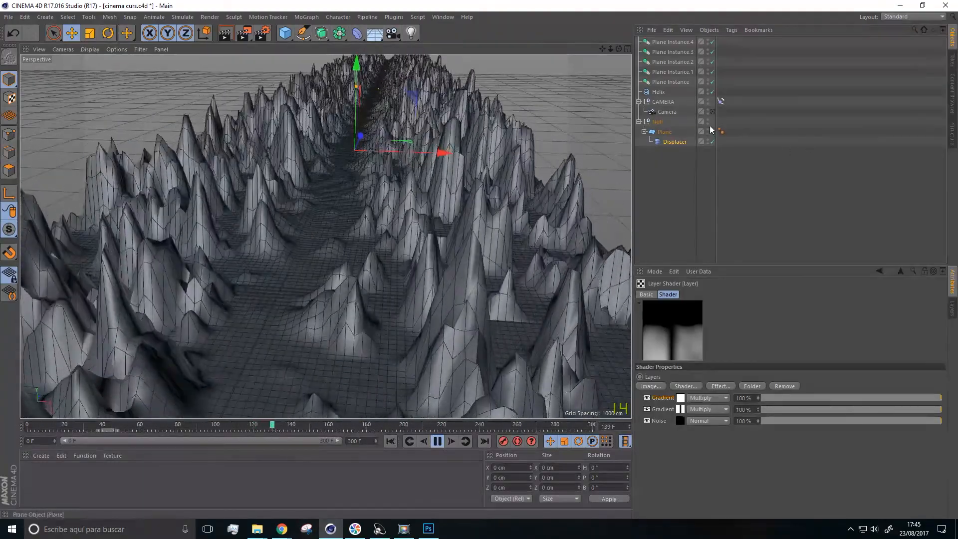
Step: Switch the viewport to the animated Camera and preview its flight through the terrain
click(712, 111)
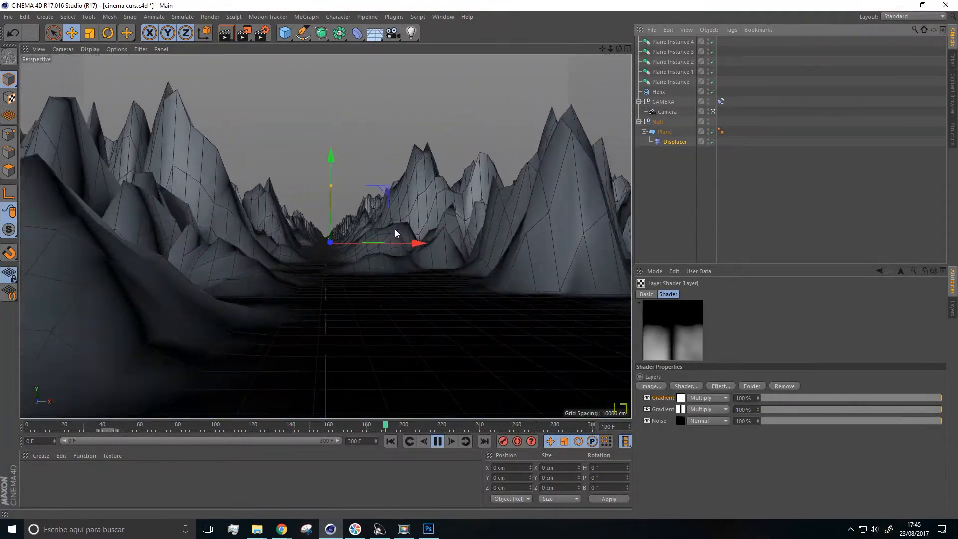
click(437, 441)
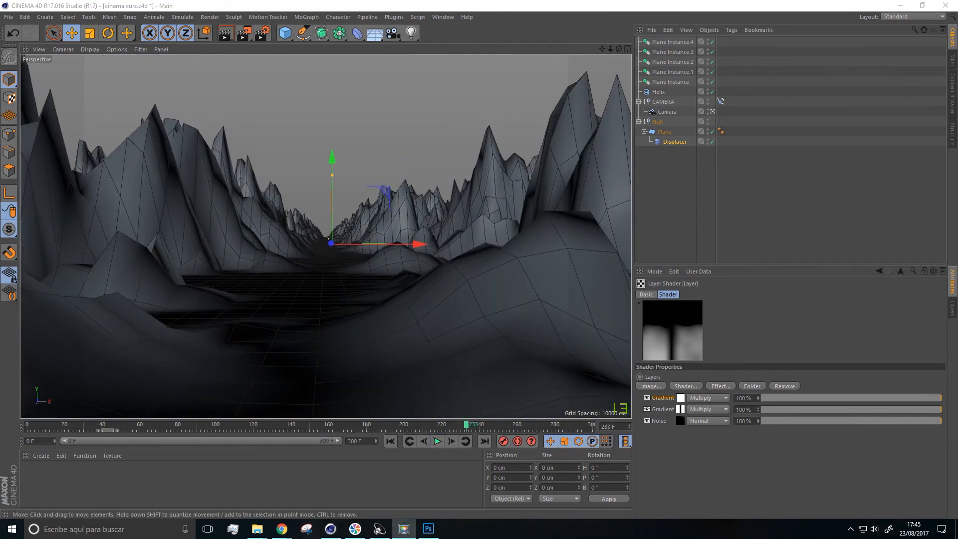
click(436, 440)
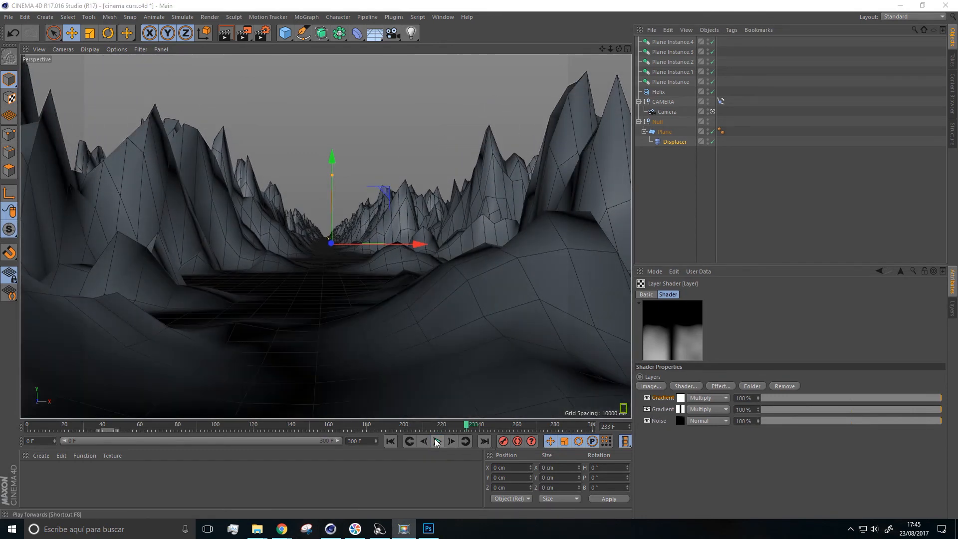